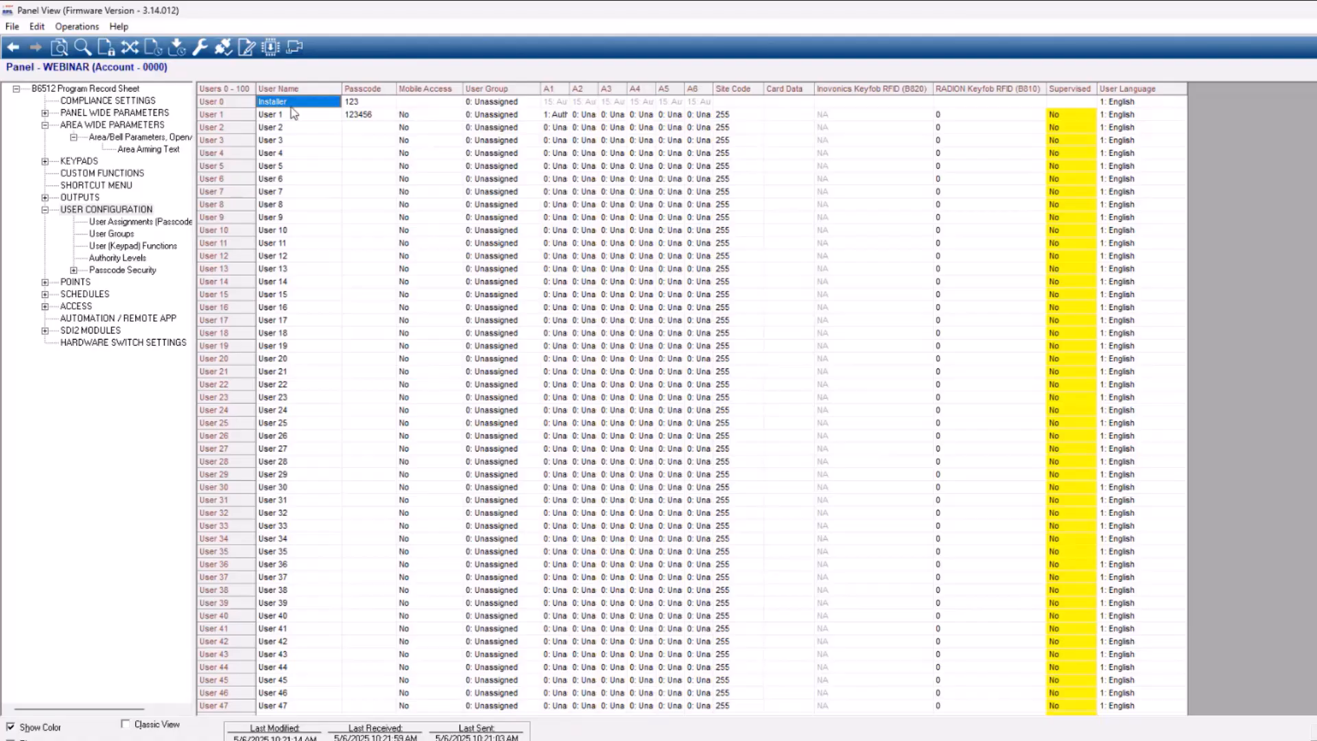
Replace the default user name of User 1 with the person's full name
left_click(365, 105)
left_click(289, 118)
left_click(304, 104)
left_click(356, 106)
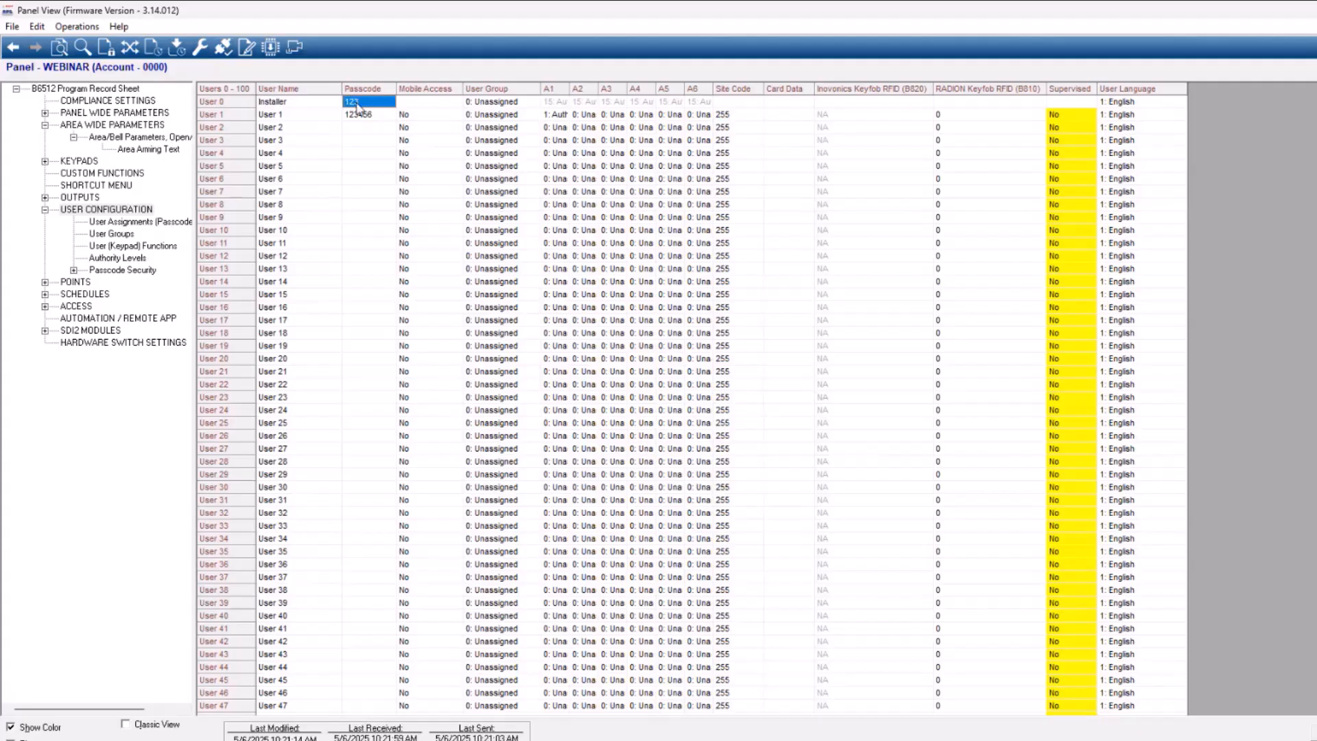
left_click(287, 117)
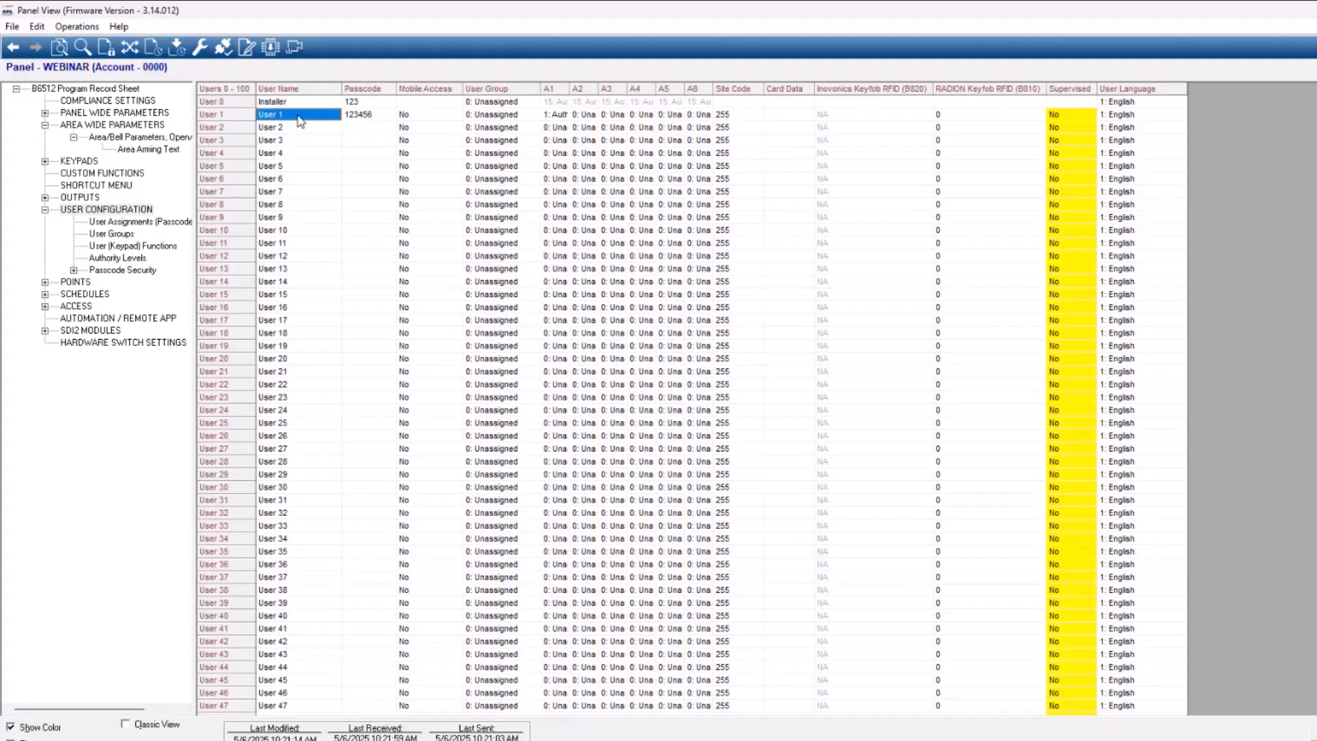
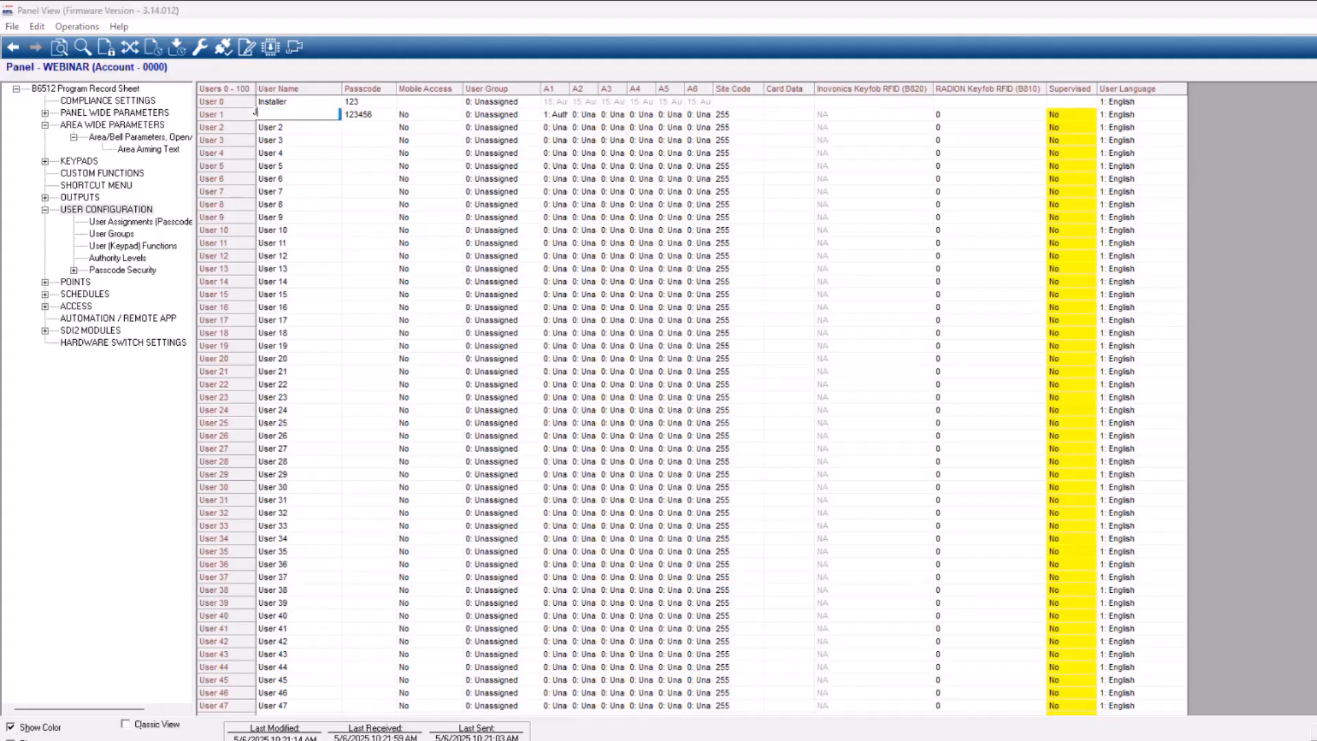
key("Return")
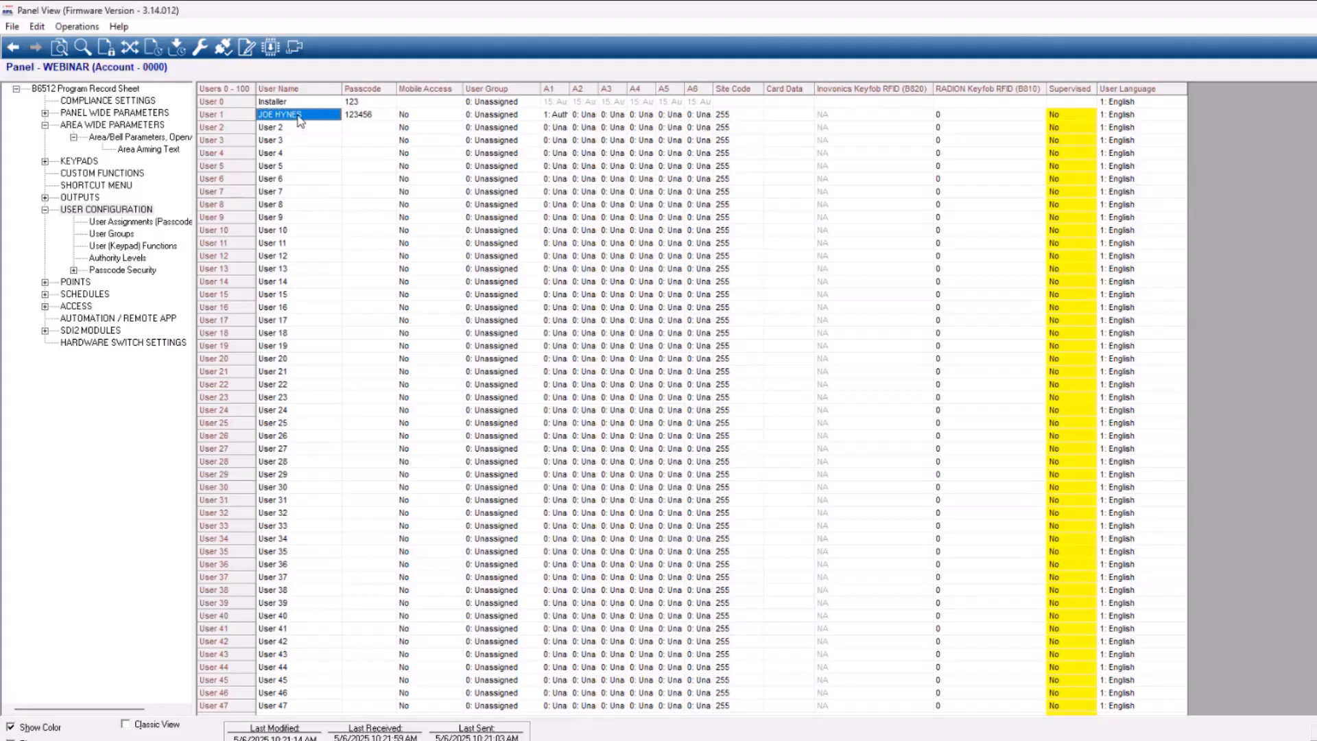
Enter a new passcode for User 1
left_click(380, 114)
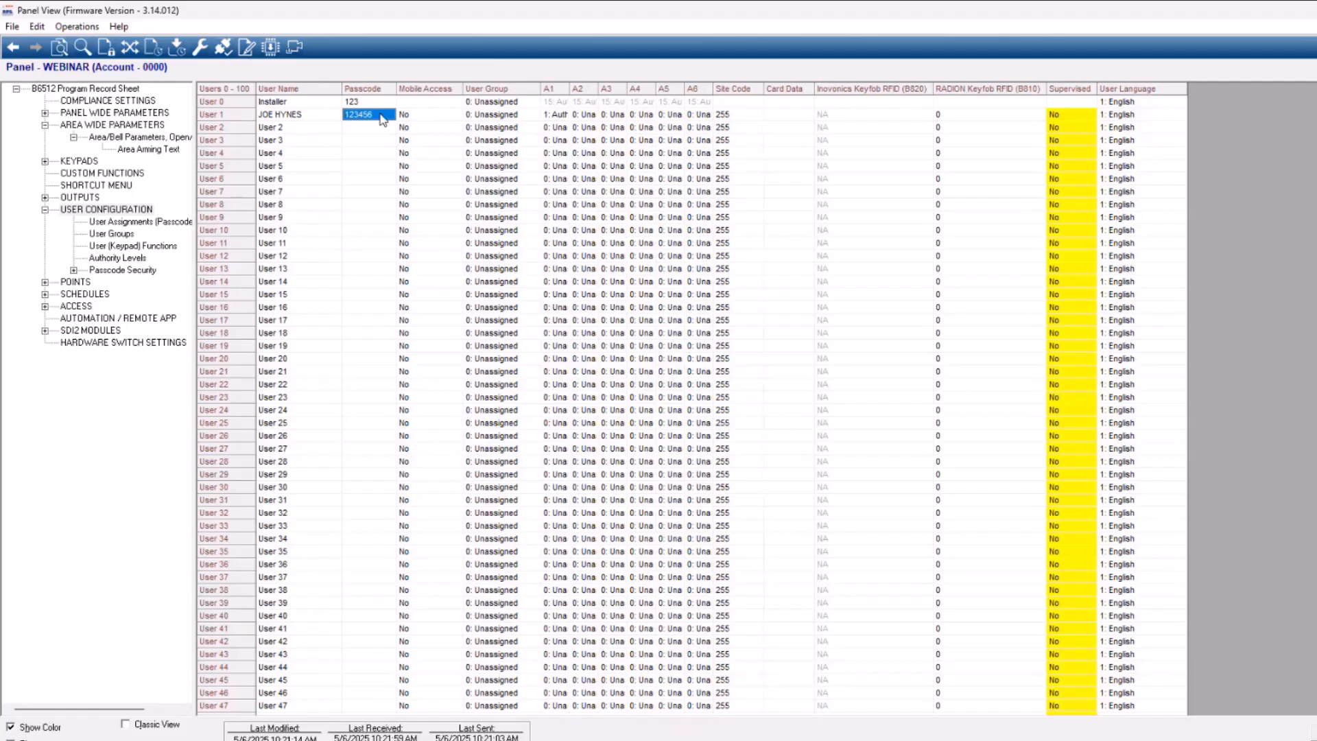
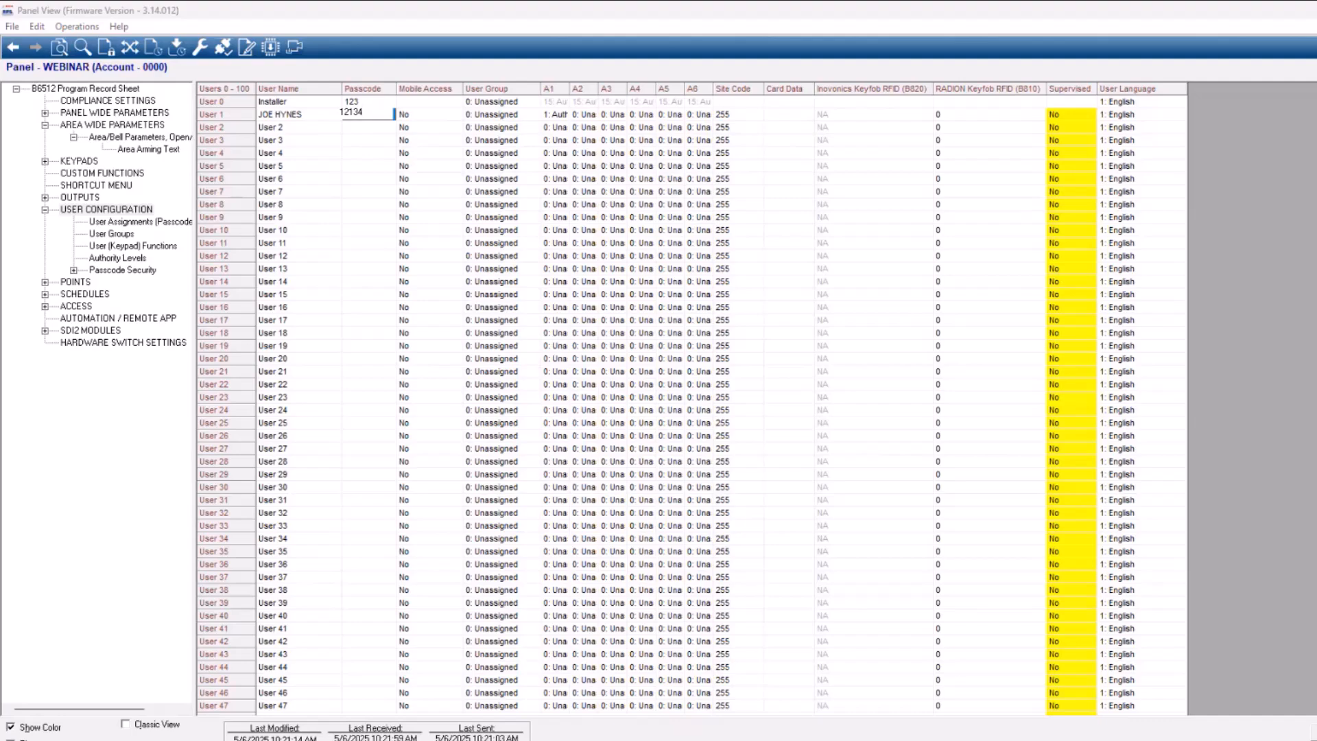
left_click(382, 118)
left_click(430, 117)
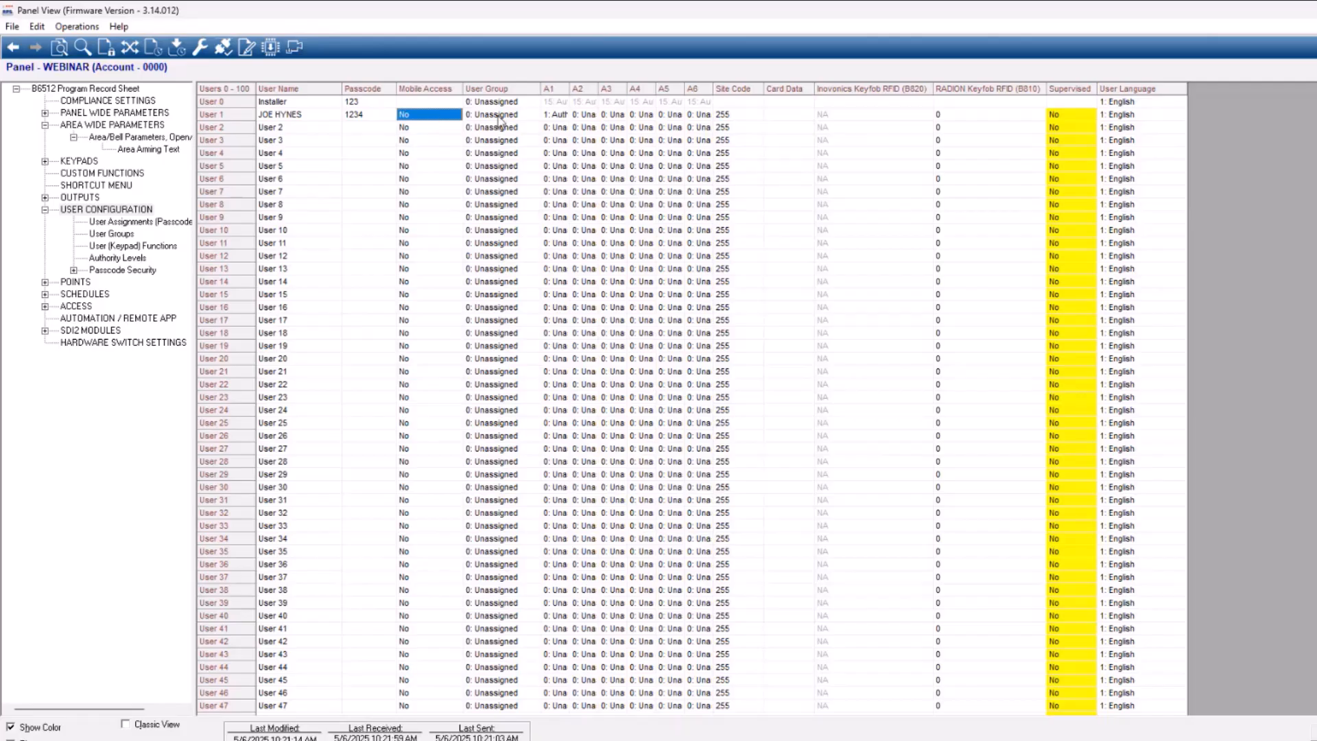
Assign Auth Level 1 to User 1 in area A2, and widen the A1 and A2 columns to show the full level names
left_click(532, 116)
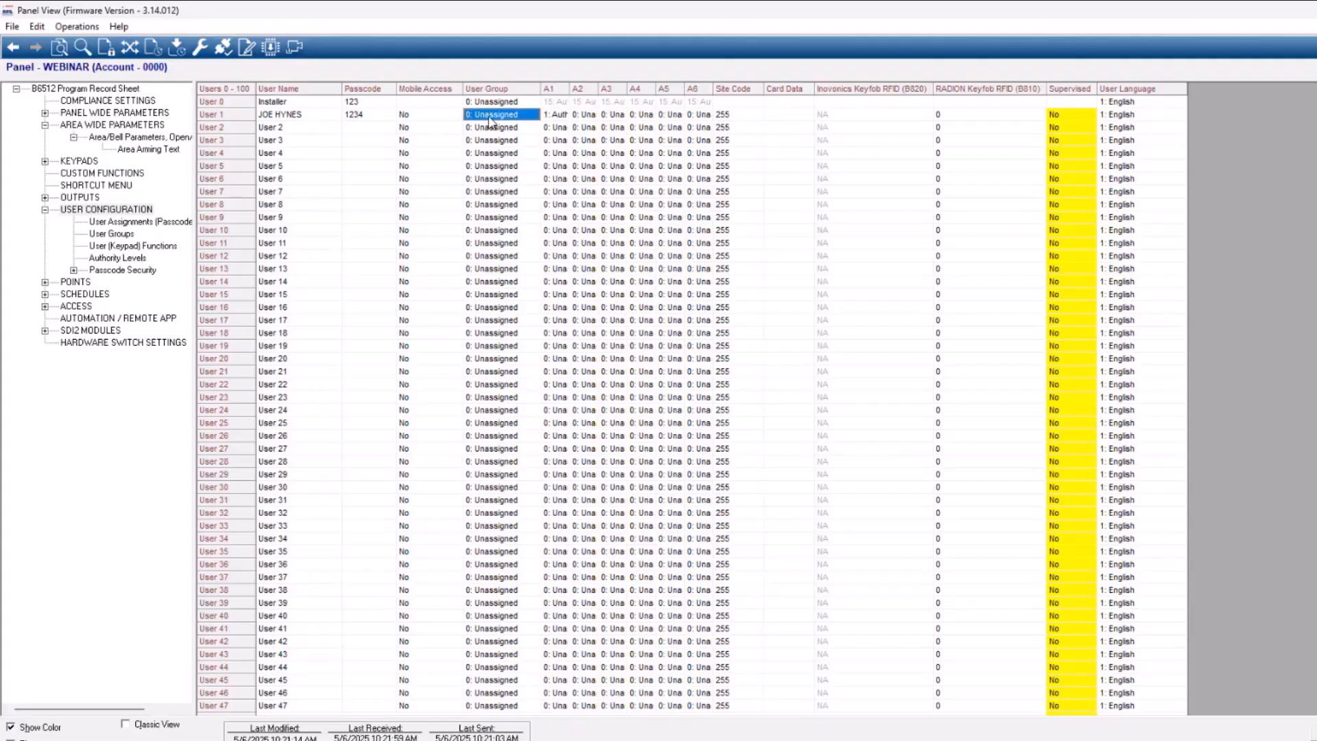
left_click(553, 118)
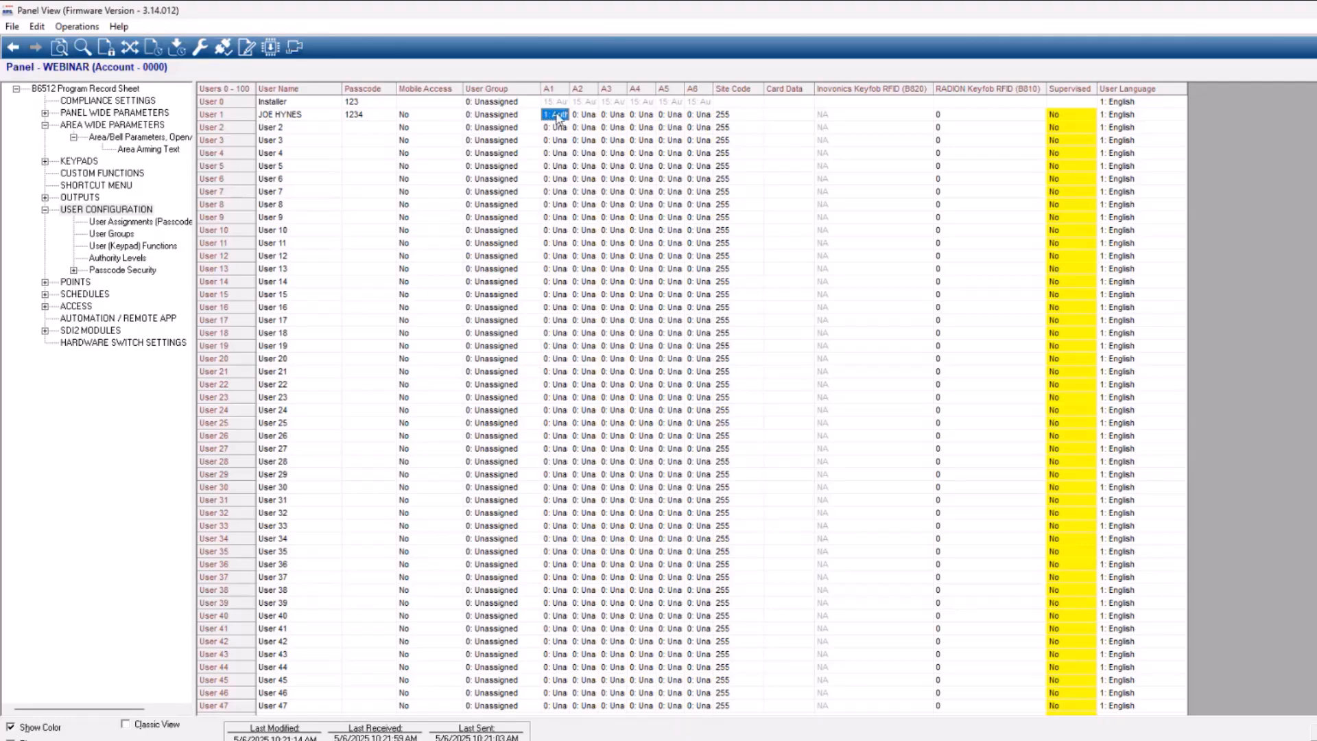
left_click_drag(570, 89, 608, 88)
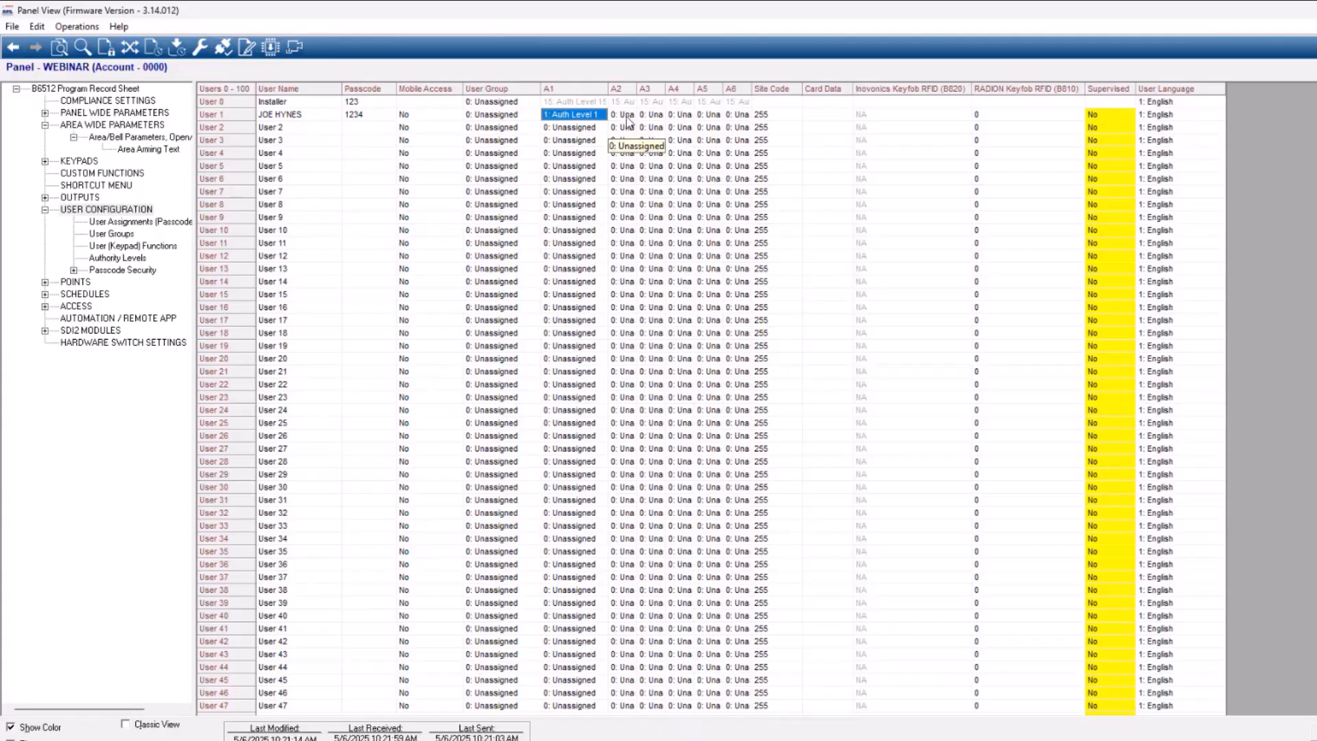
double_click(624, 115)
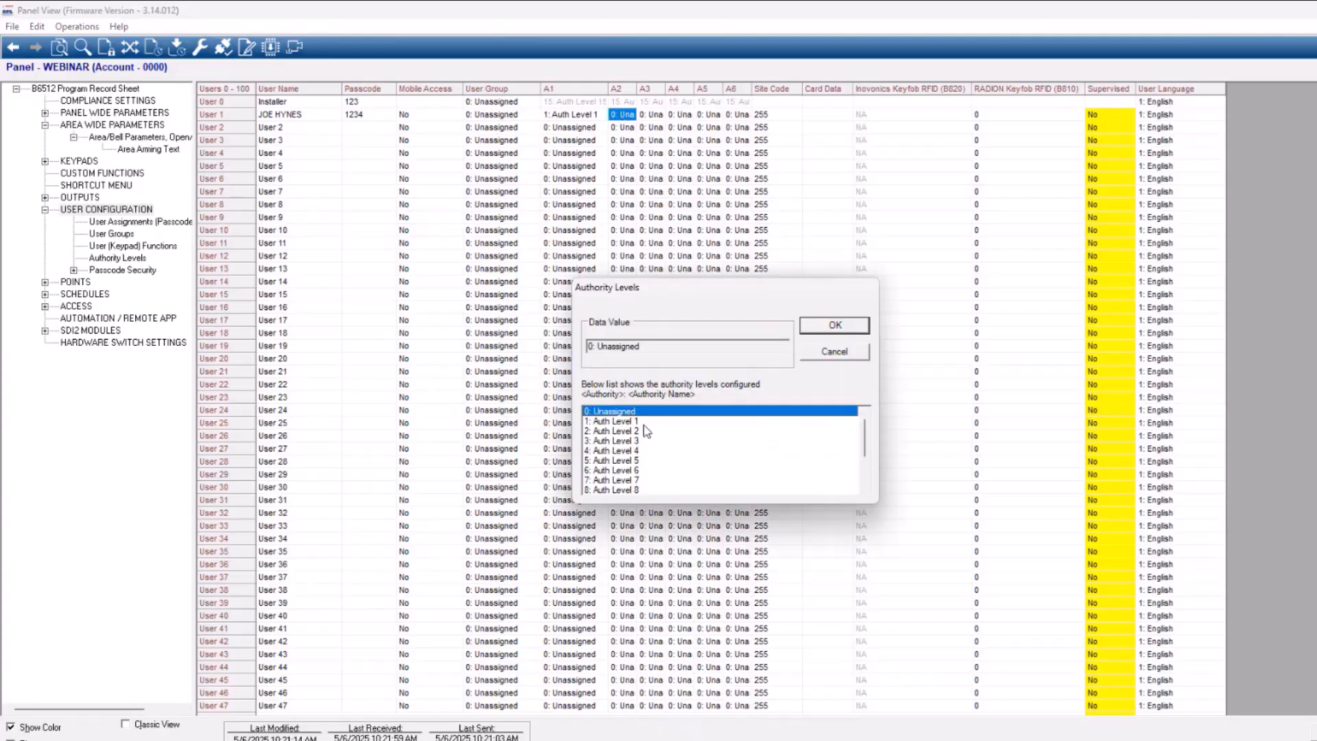
left_click(643, 422)
left_click(861, 326)
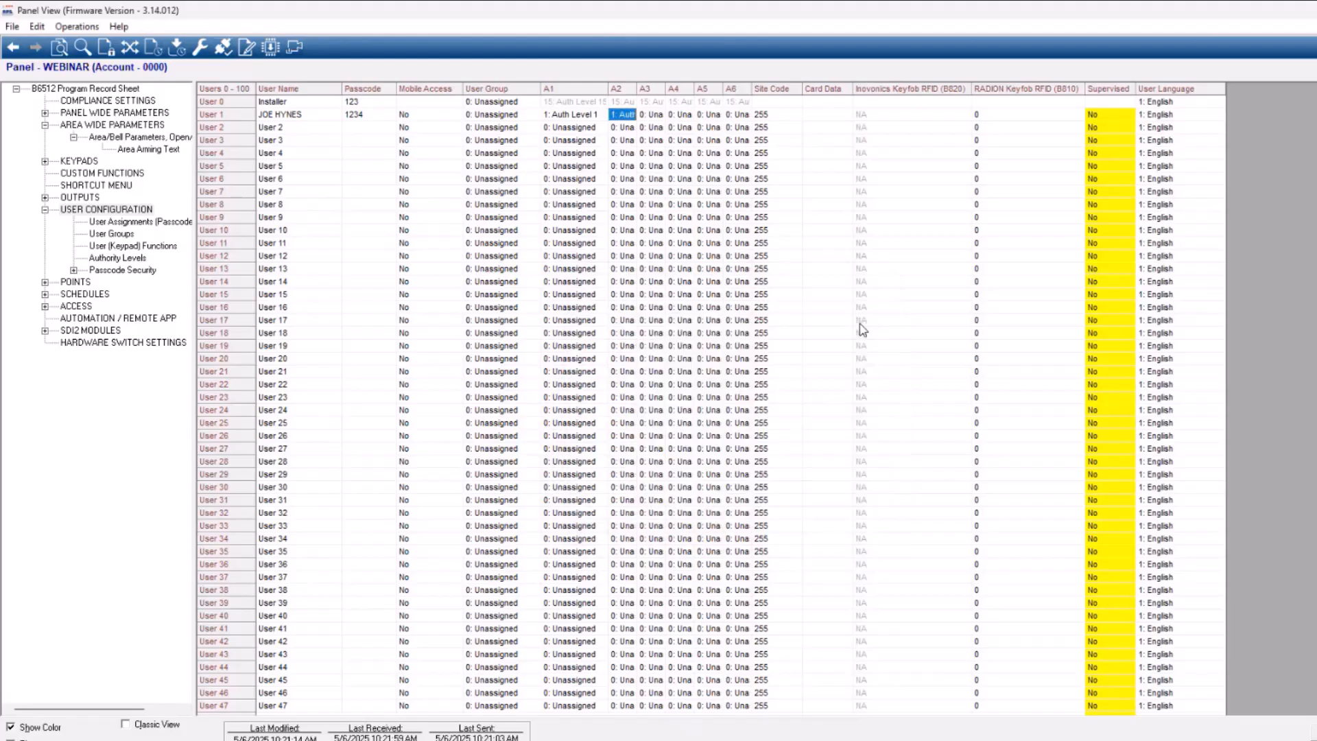
left_click_drag(636, 90, 673, 88)
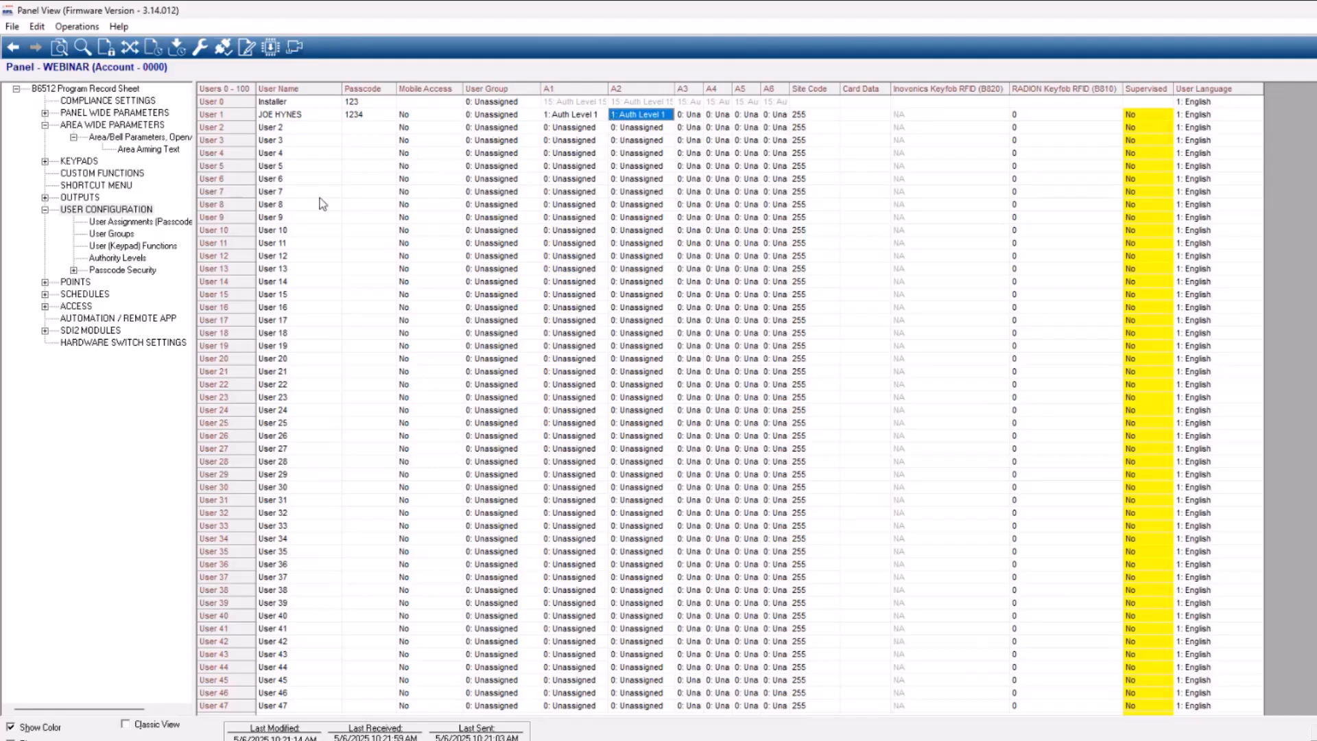
Open the Authority Levels table, widen the level 1 column, and examine which functions are enabled for levels 1, 2, 5, 6, 14 and 15
left_click(118, 260)
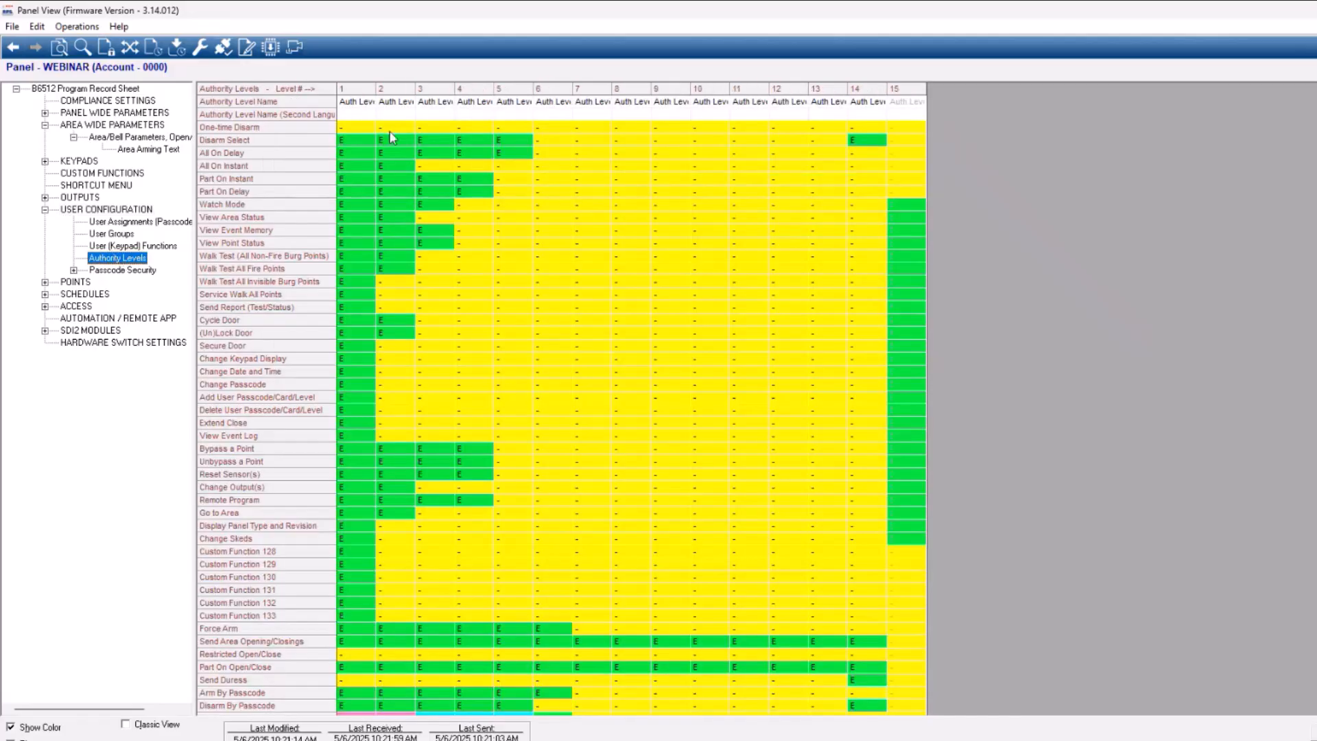
left_click(375, 88)
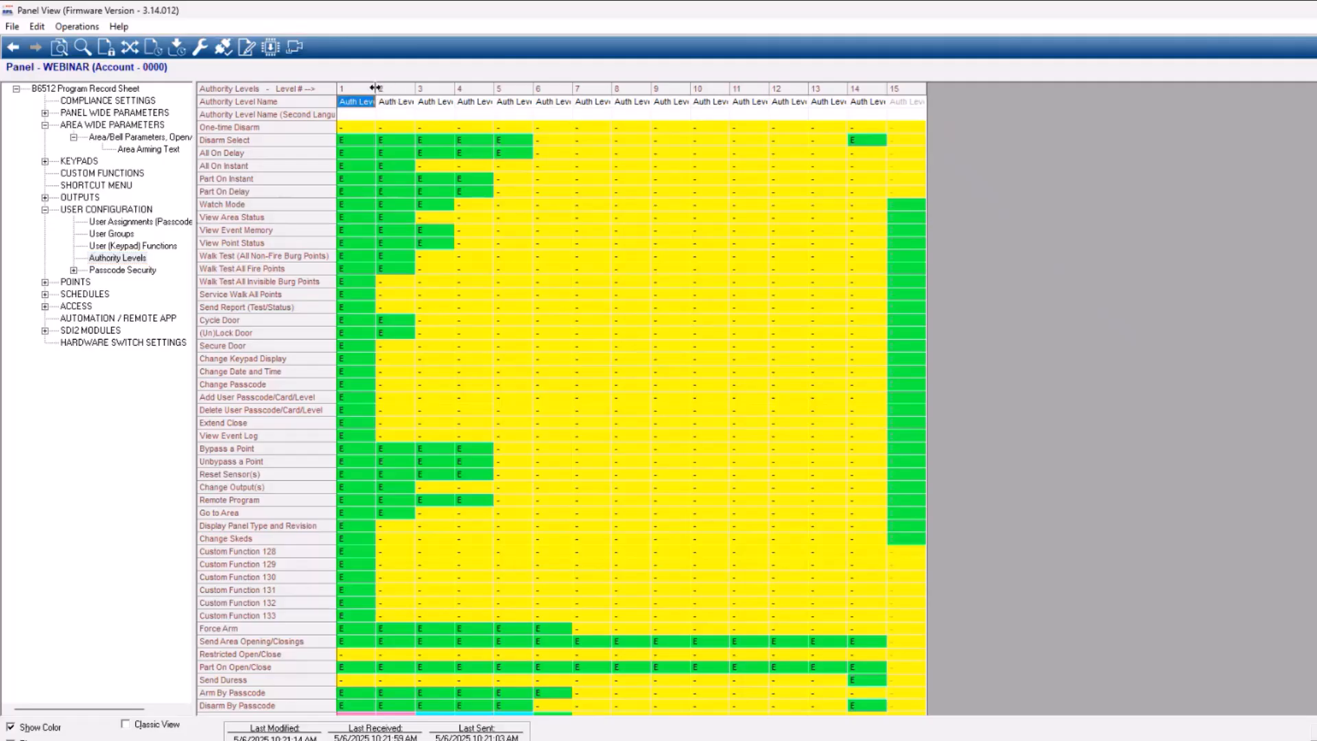
left_click_drag(389, 88, 409, 88)
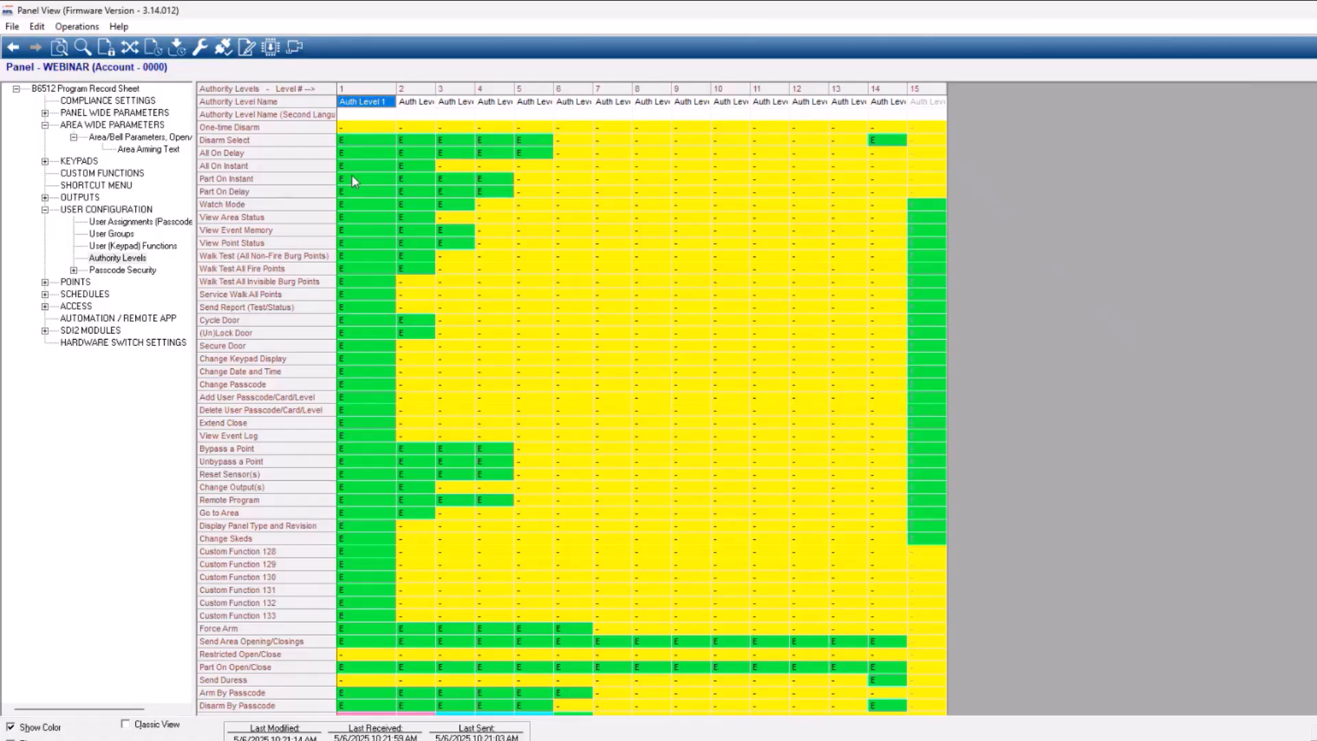
left_click(355, 243)
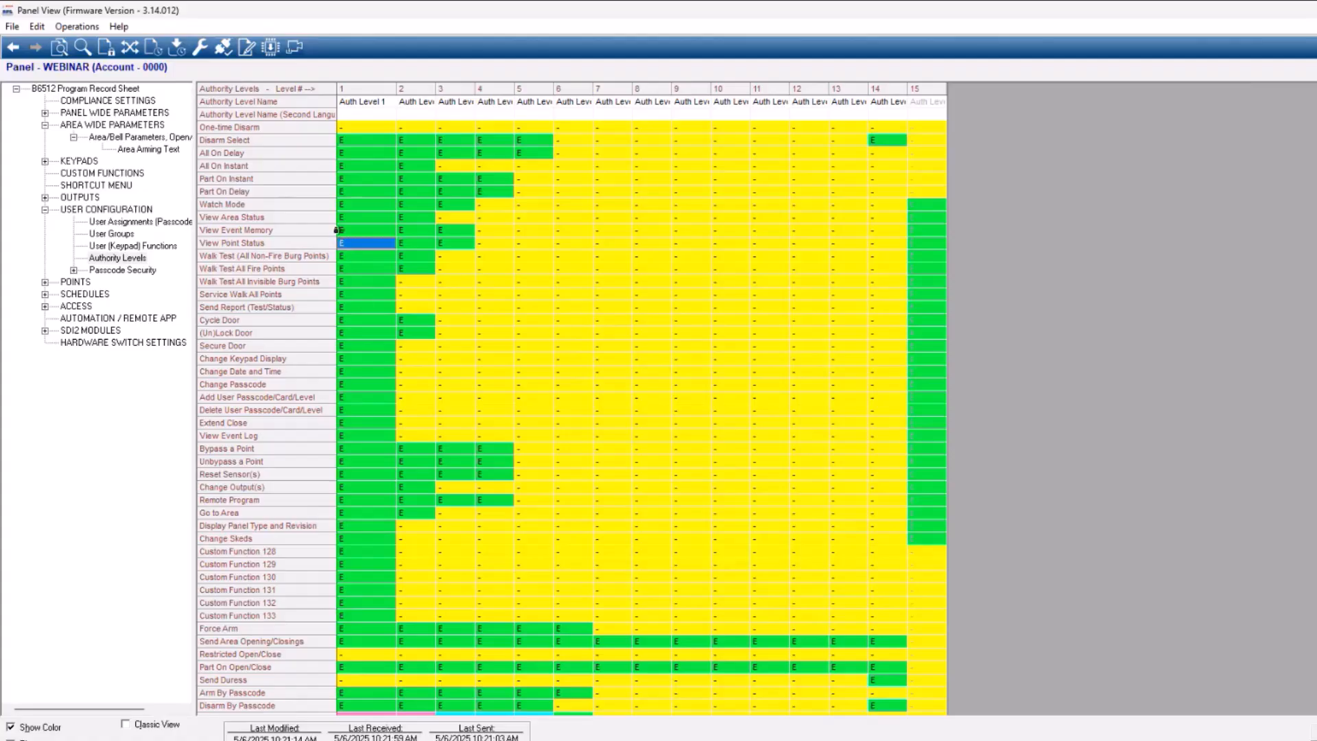
left_click(414, 284)
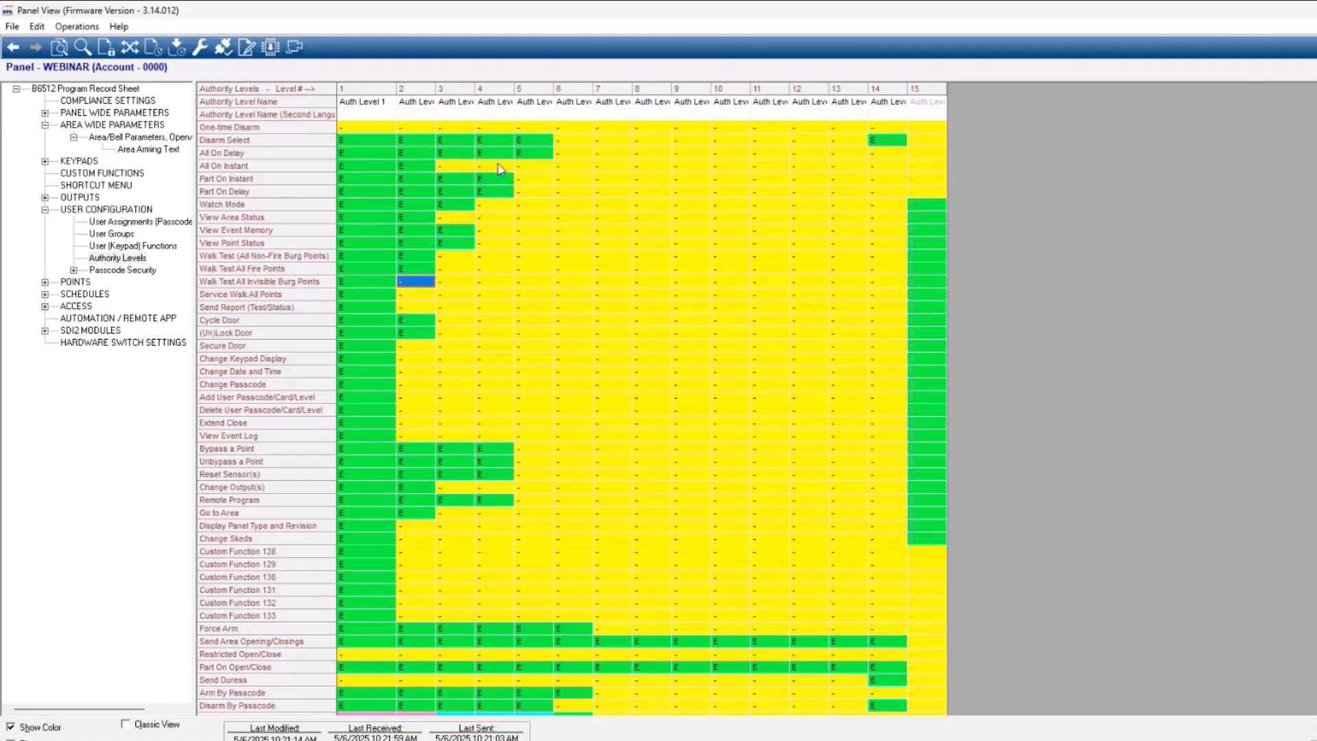
left_click(539, 142)
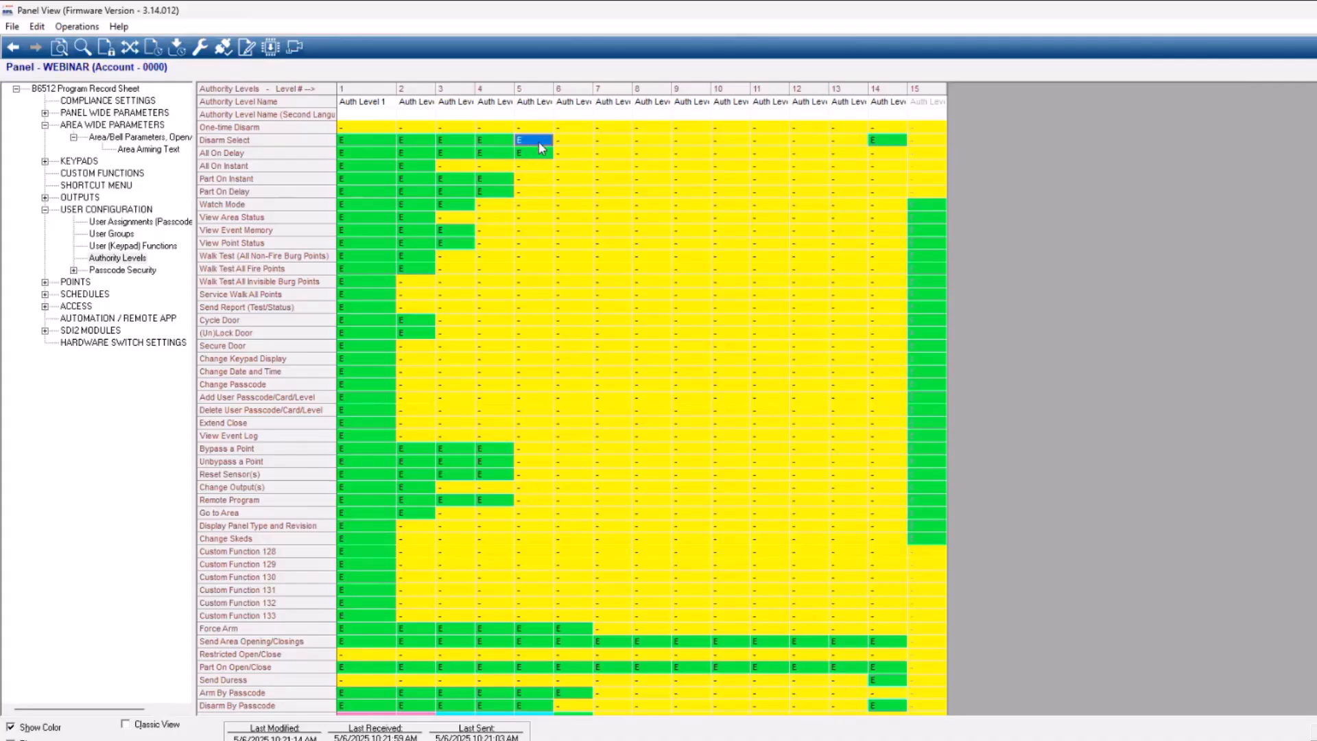
left_click(573, 142)
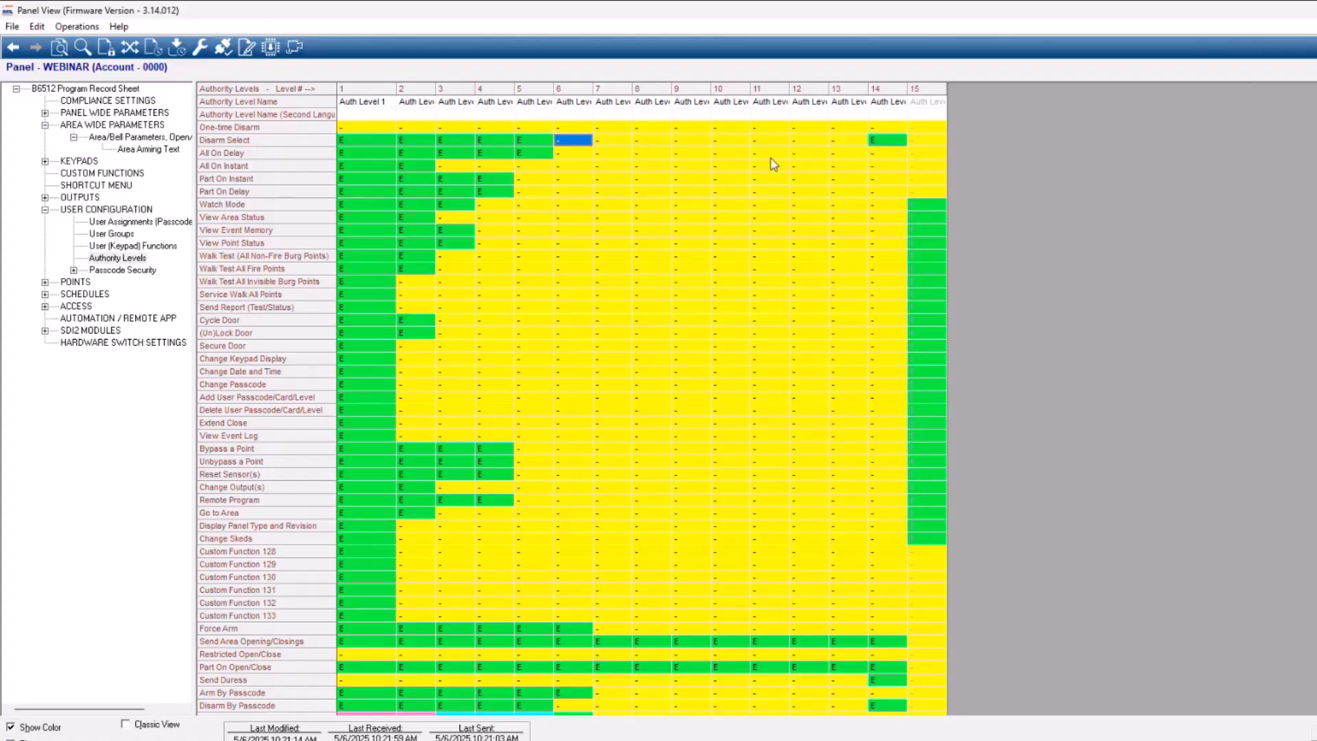
left_click(887, 141)
left_click(938, 217)
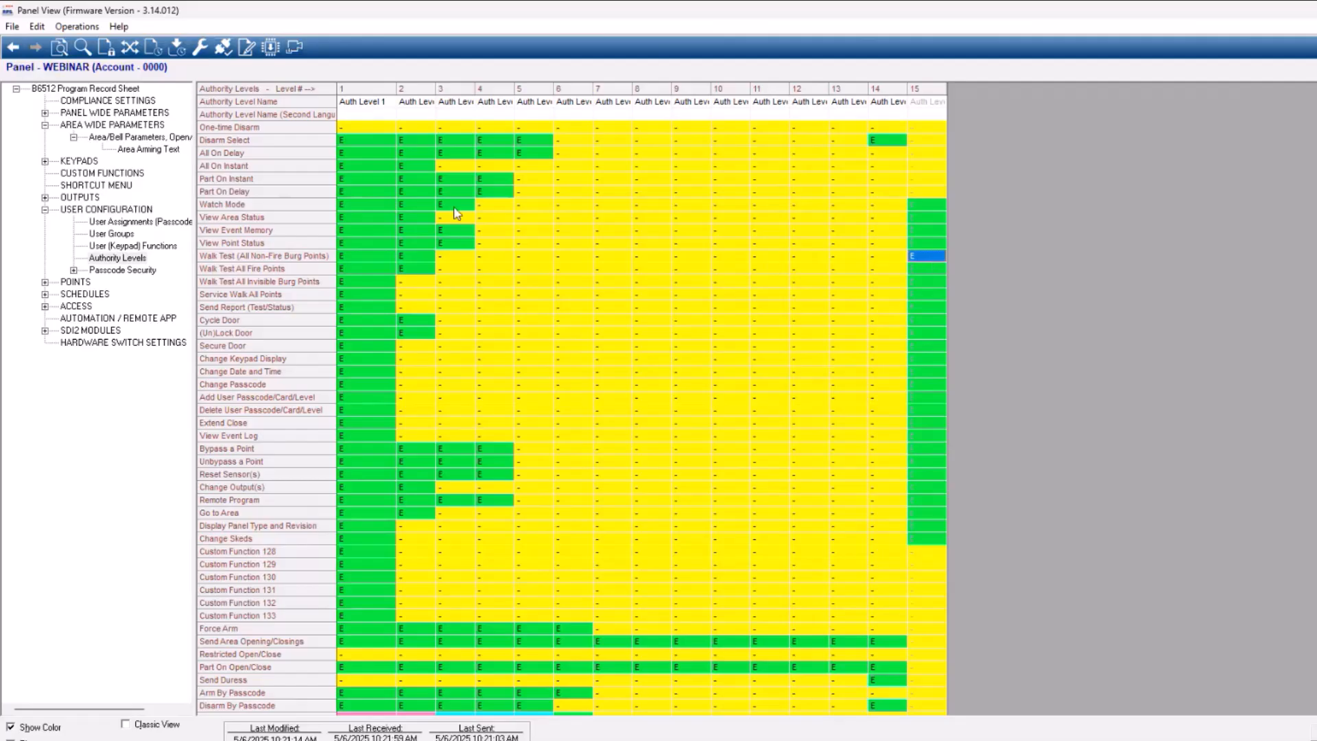
Rename authority level 1 as MANAGERS
left_click(371, 106)
left_click(891, 102)
left_click(363, 108)
type("MANAGERS")
key("Return")
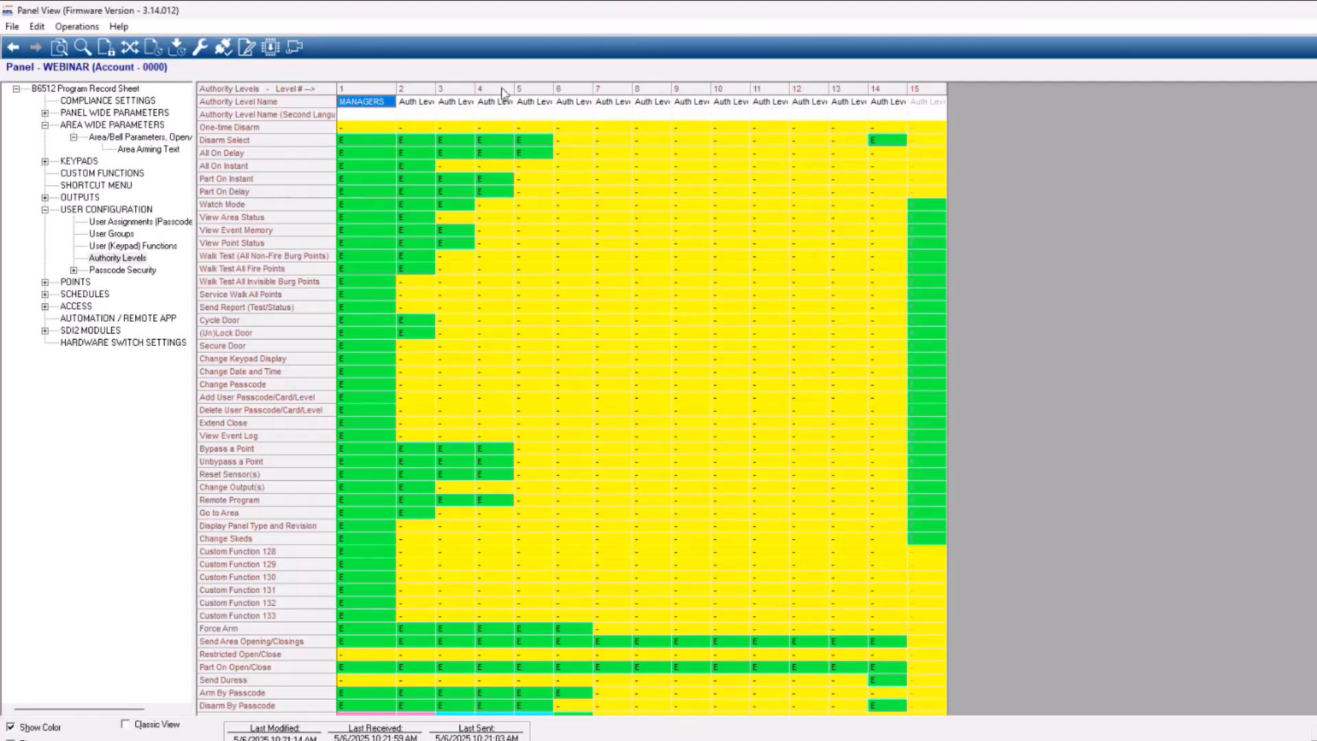
Widen the authority level 5 column and rename the level as EMPLOYEES
left_click(542, 107)
left_click_drag(554, 88, 610, 88)
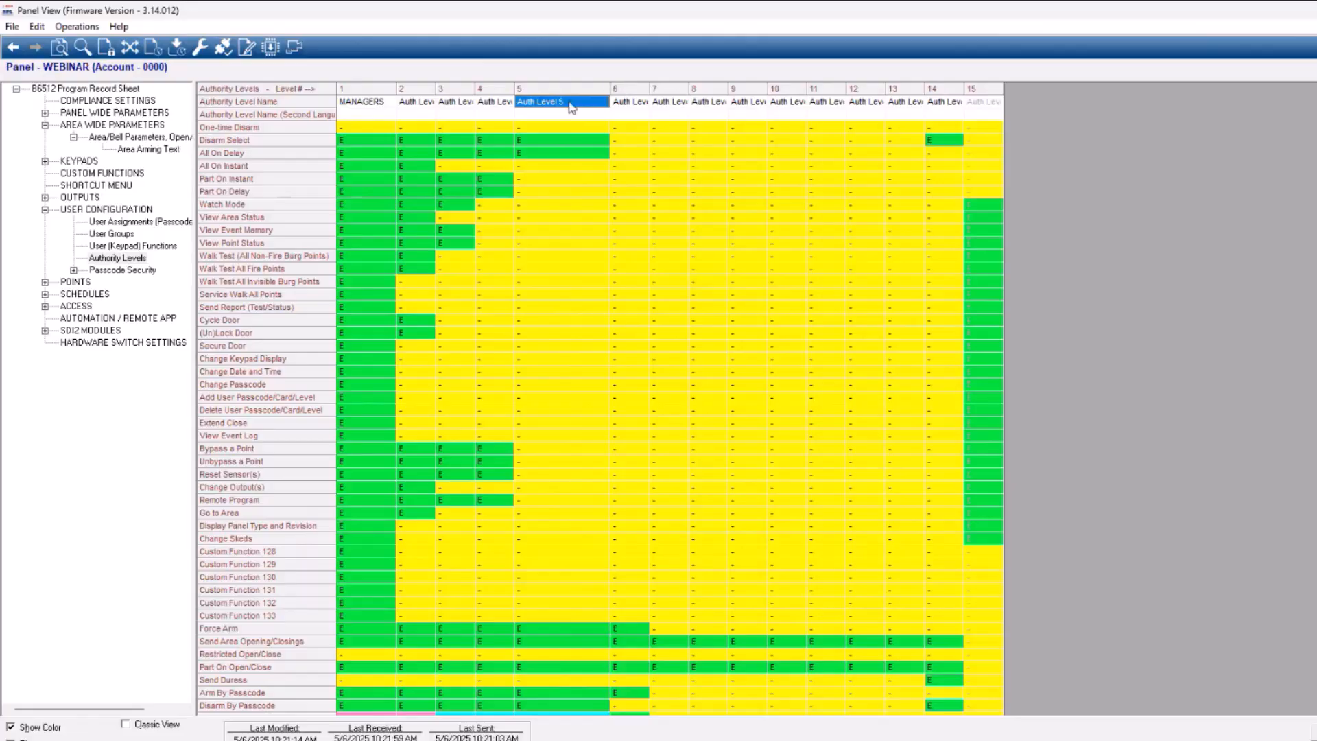
type("MANAG")
key("BackSpace")
key("BackSpace")
key("BackSpace")
key("BackSpace")
key("BackSpace")
type("EMPLO")
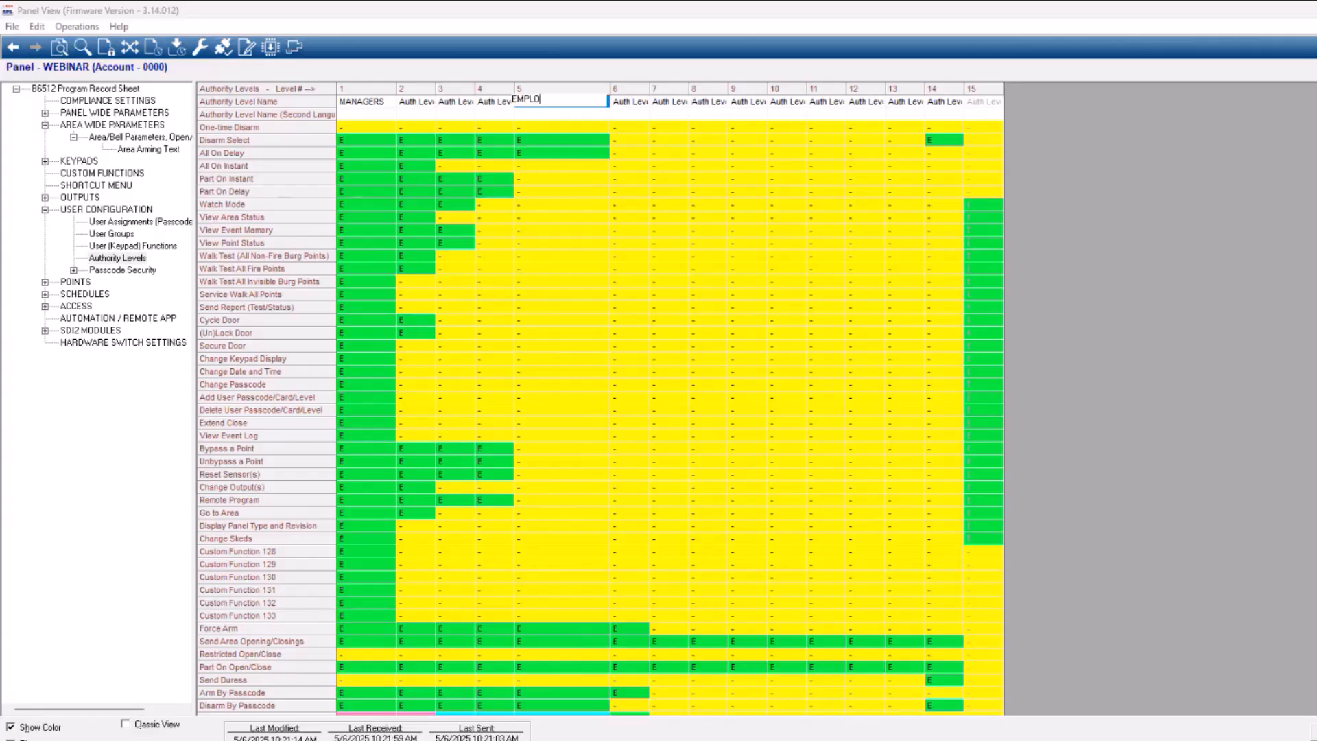
type("YEES")
key("Return")
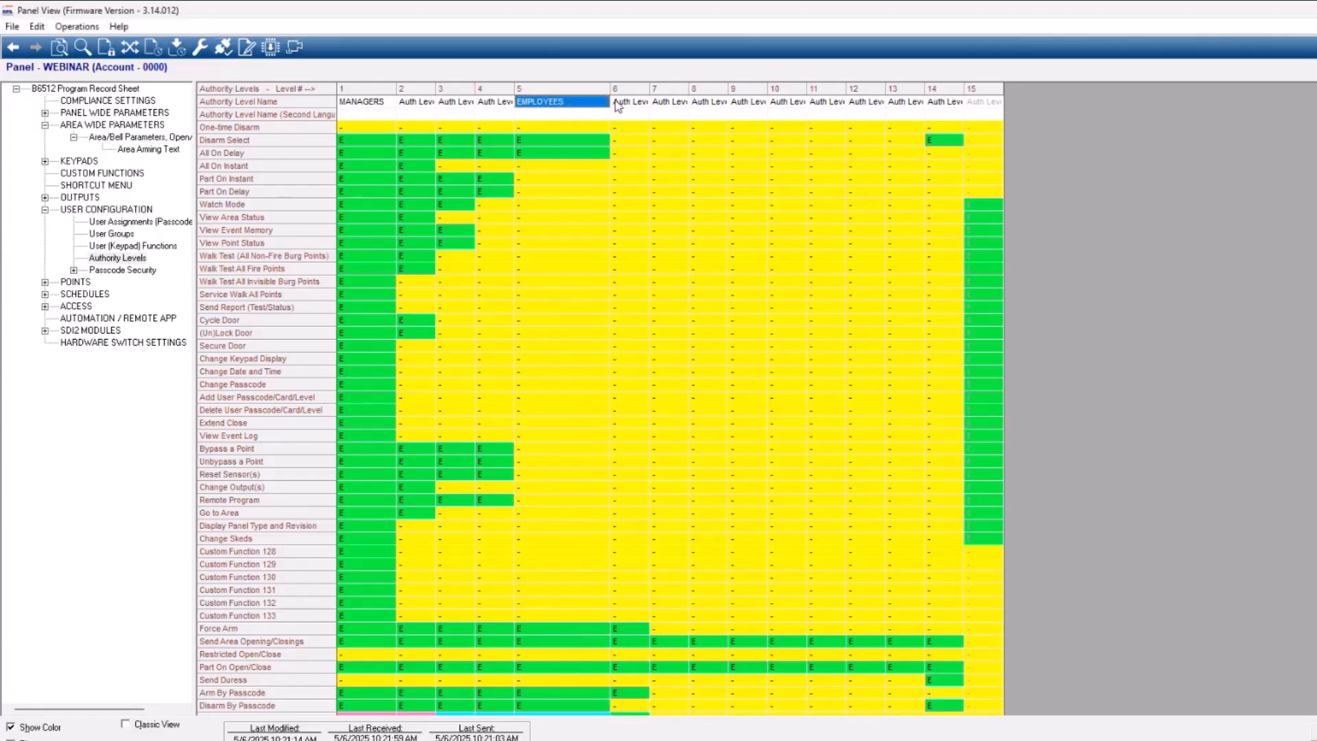
Widen the authority level 14 column and rename the level as DURESS
left_click(951, 105)
left_click_drag(964, 88, 1003, 88)
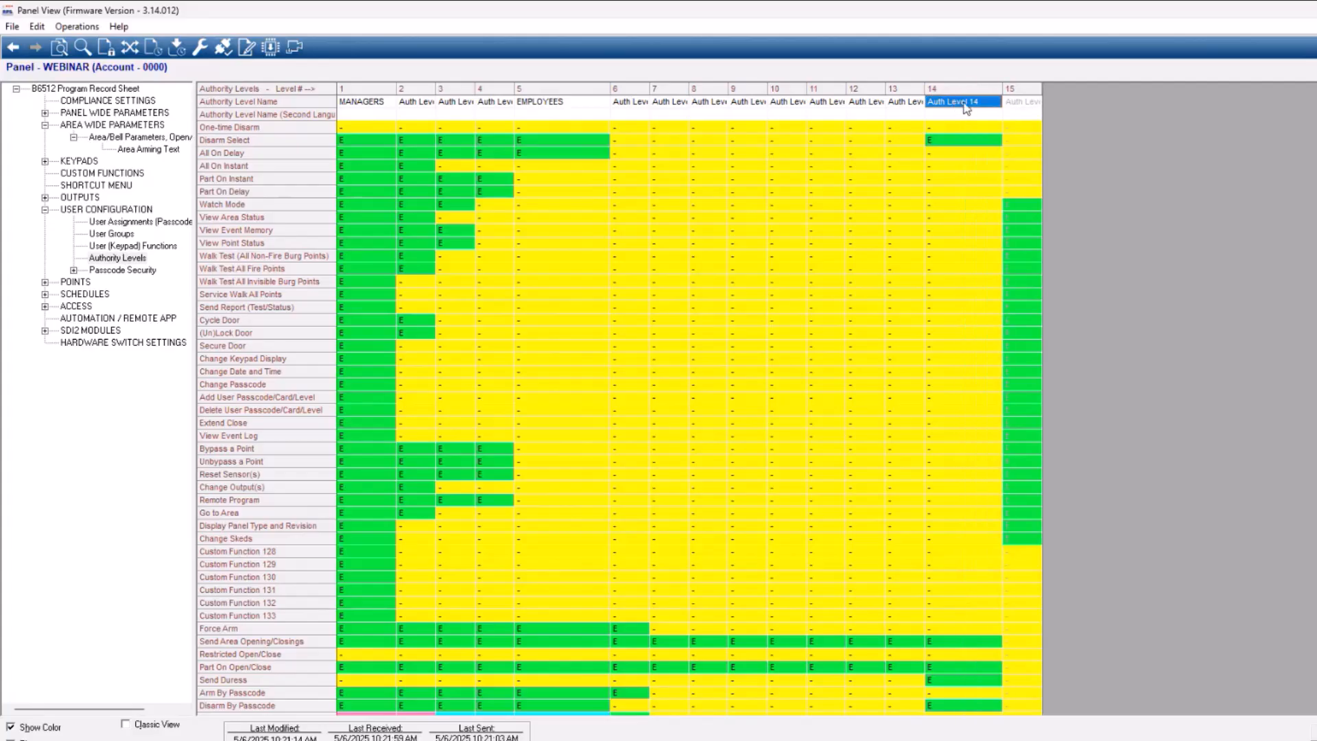
type("DURESS")
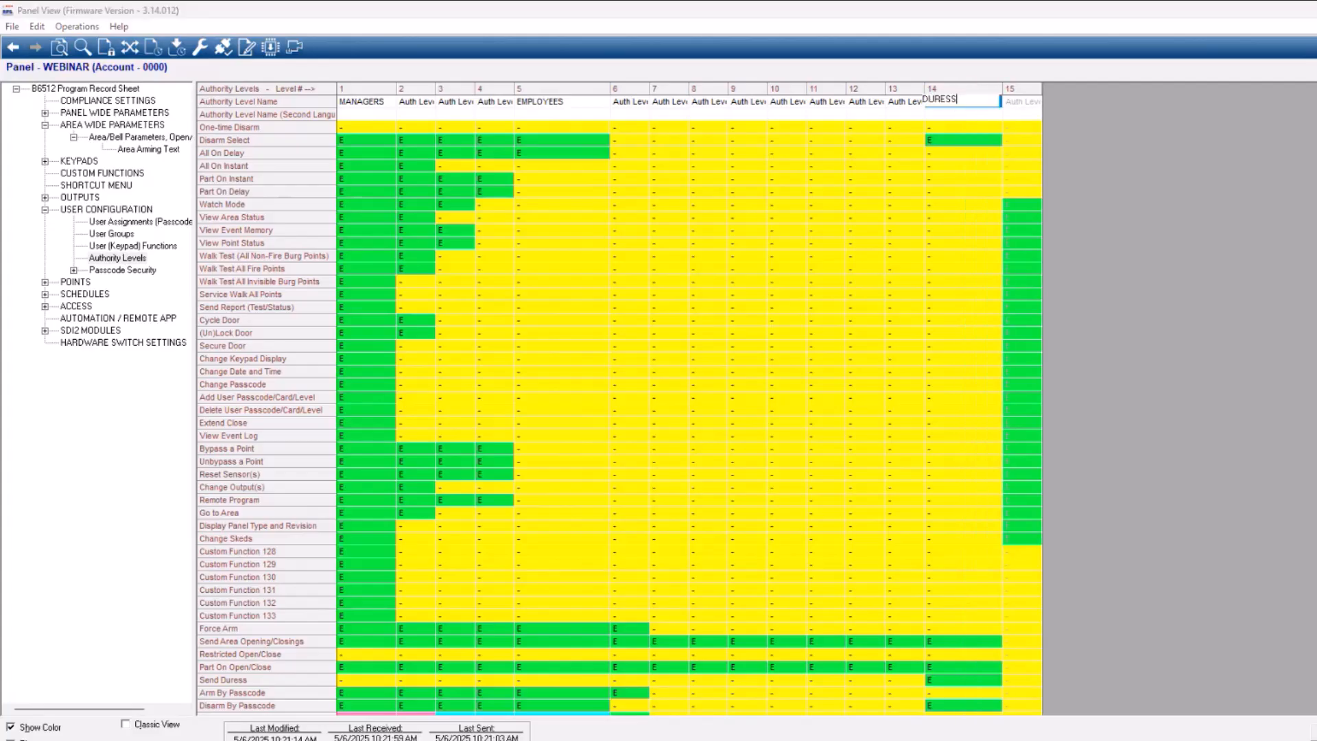
key("Return")
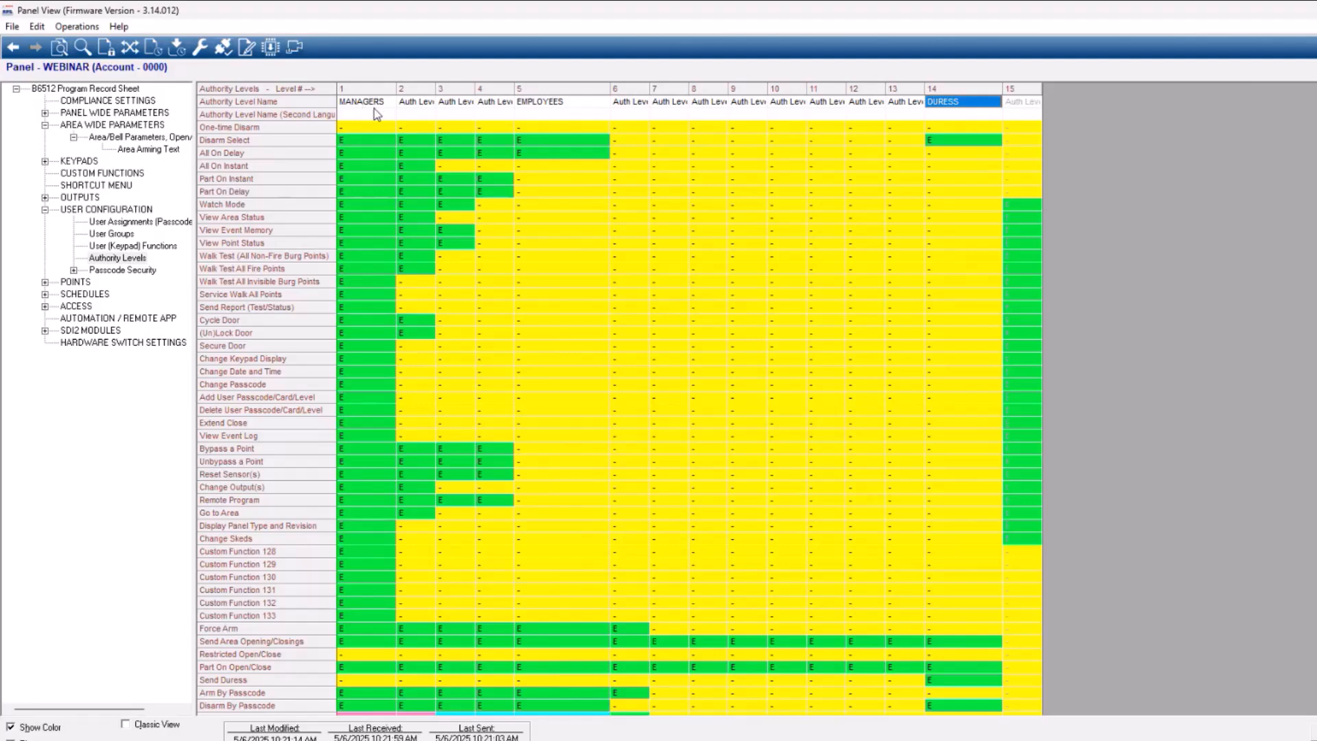
Return to the user assignments and enter the second person's full name as the user name of User 2
left_click(135, 225)
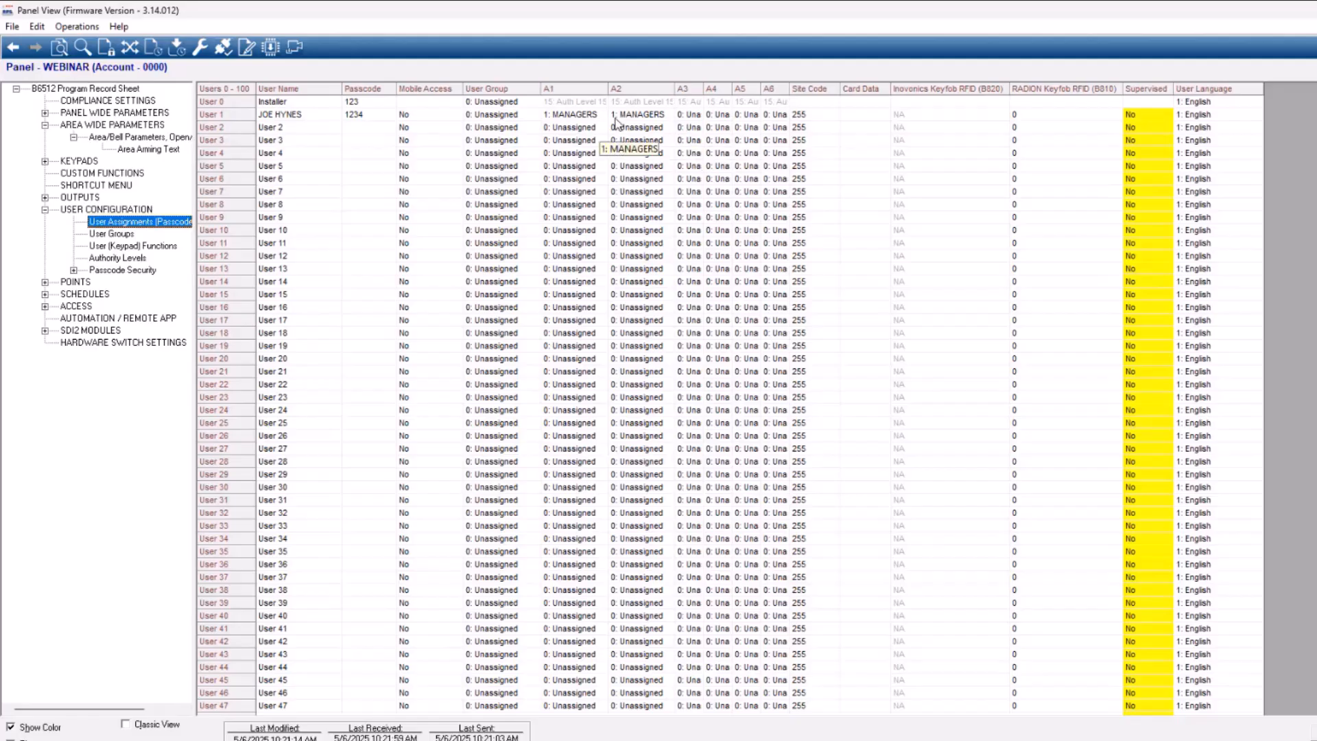
left_click(299, 130)
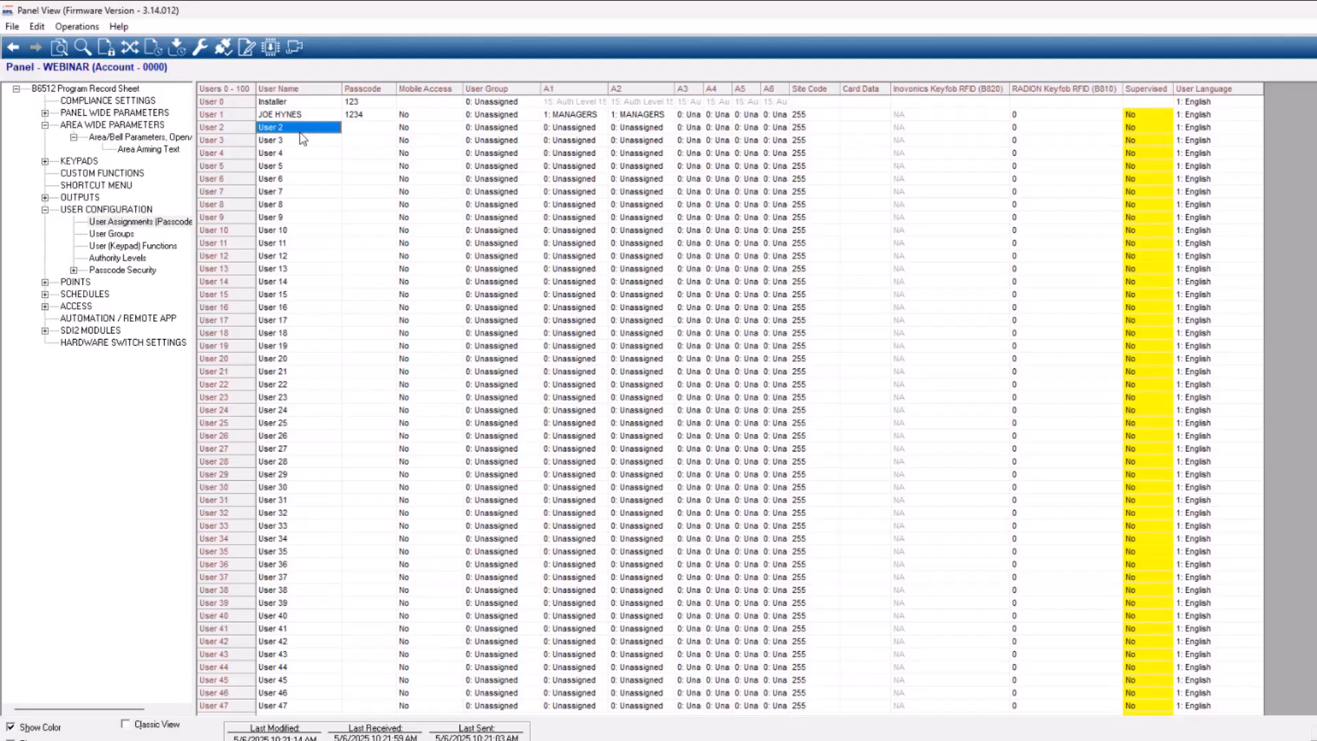
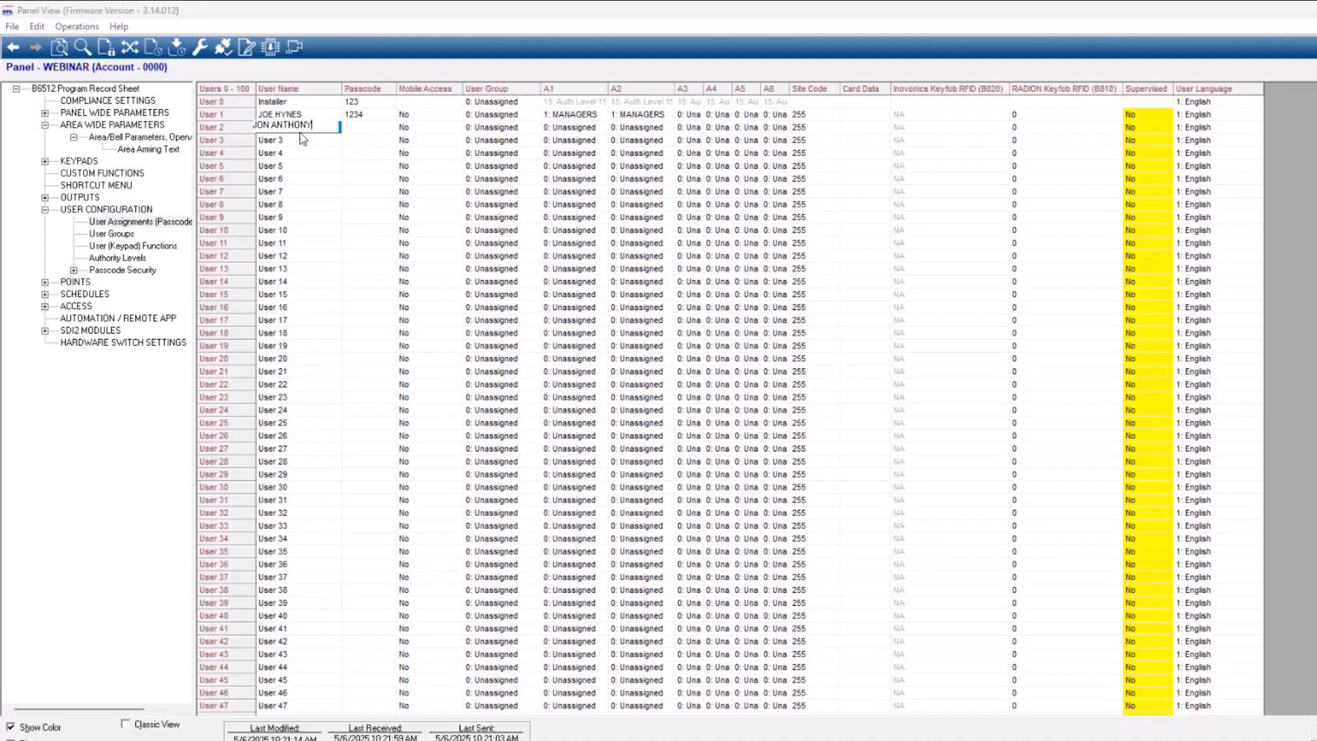
key("Return")
Enter a passcode for User 2
left_click(364, 129)
key("BackSpace")
key("BackSpace")
key("Return")
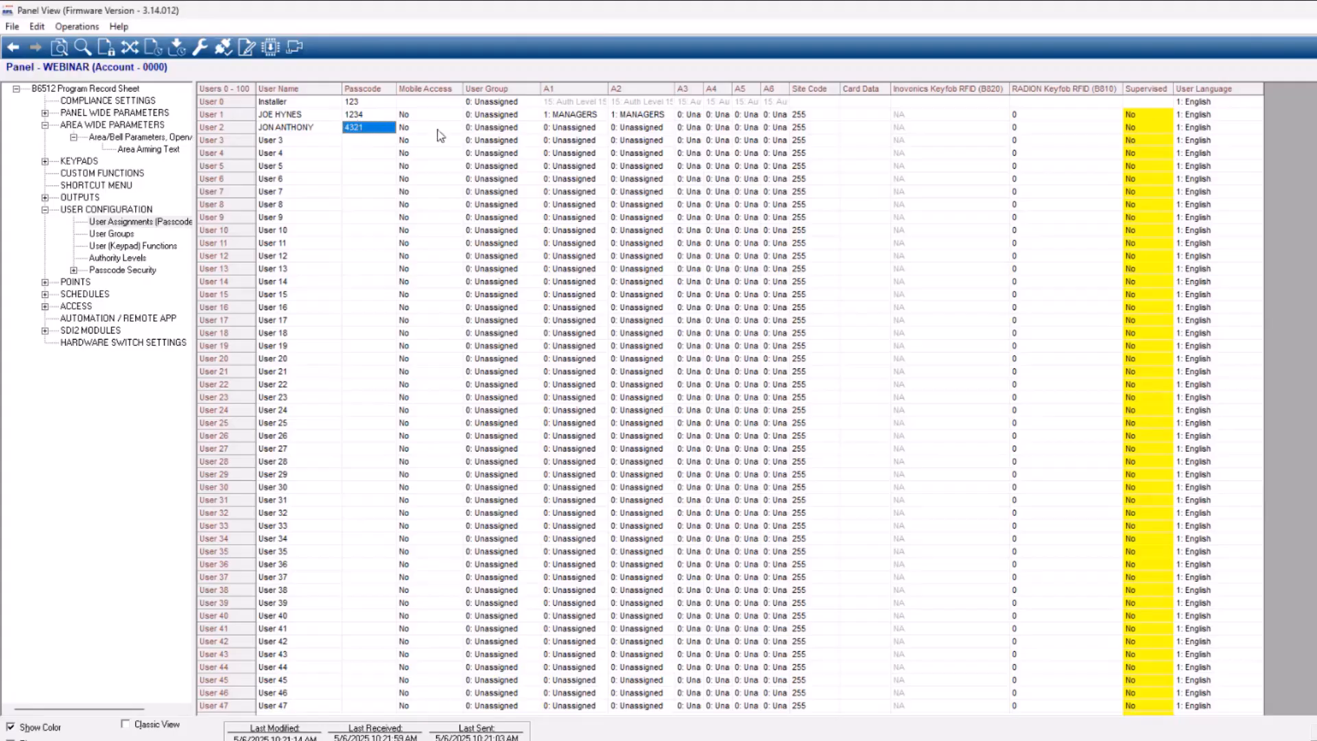
Assign authority level 5: EMPLOYEES to User 2 in area A1
left_click(579, 131)
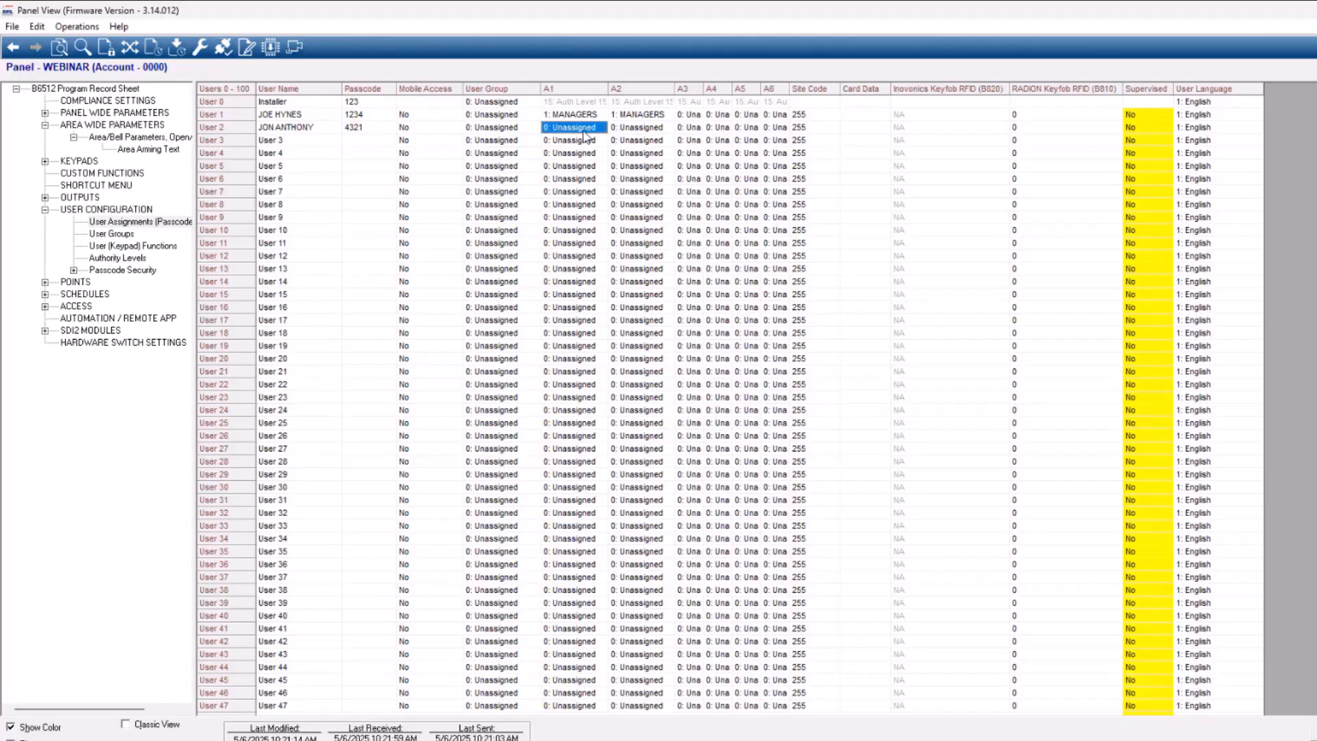
double_click(583, 131)
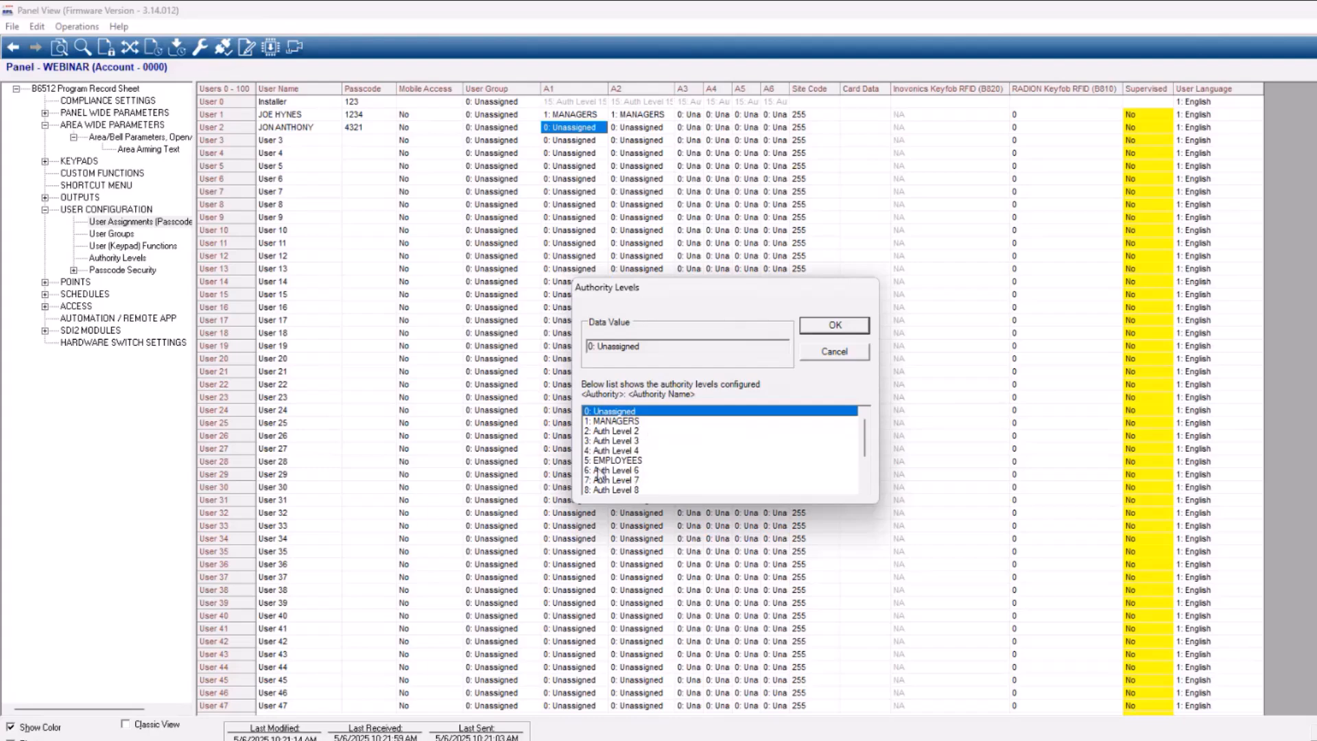
left_click(632, 462)
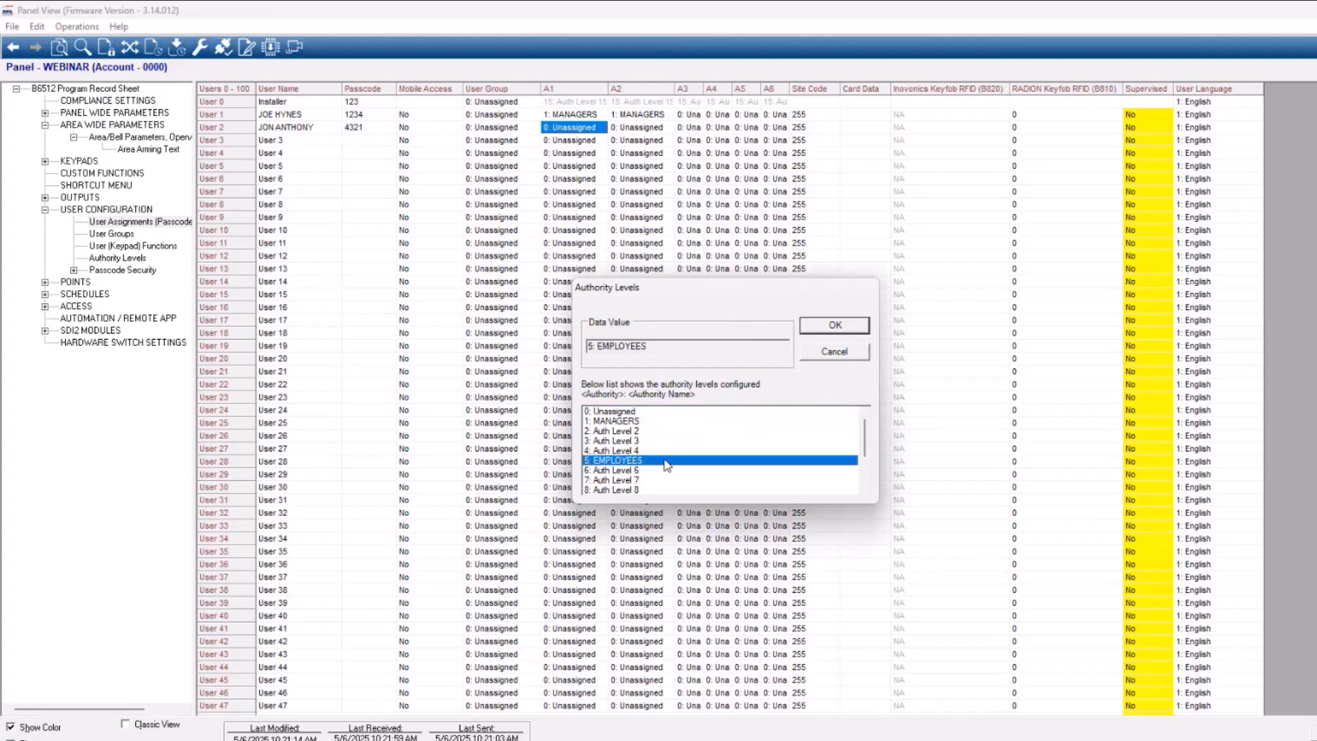
left_click(834, 326)
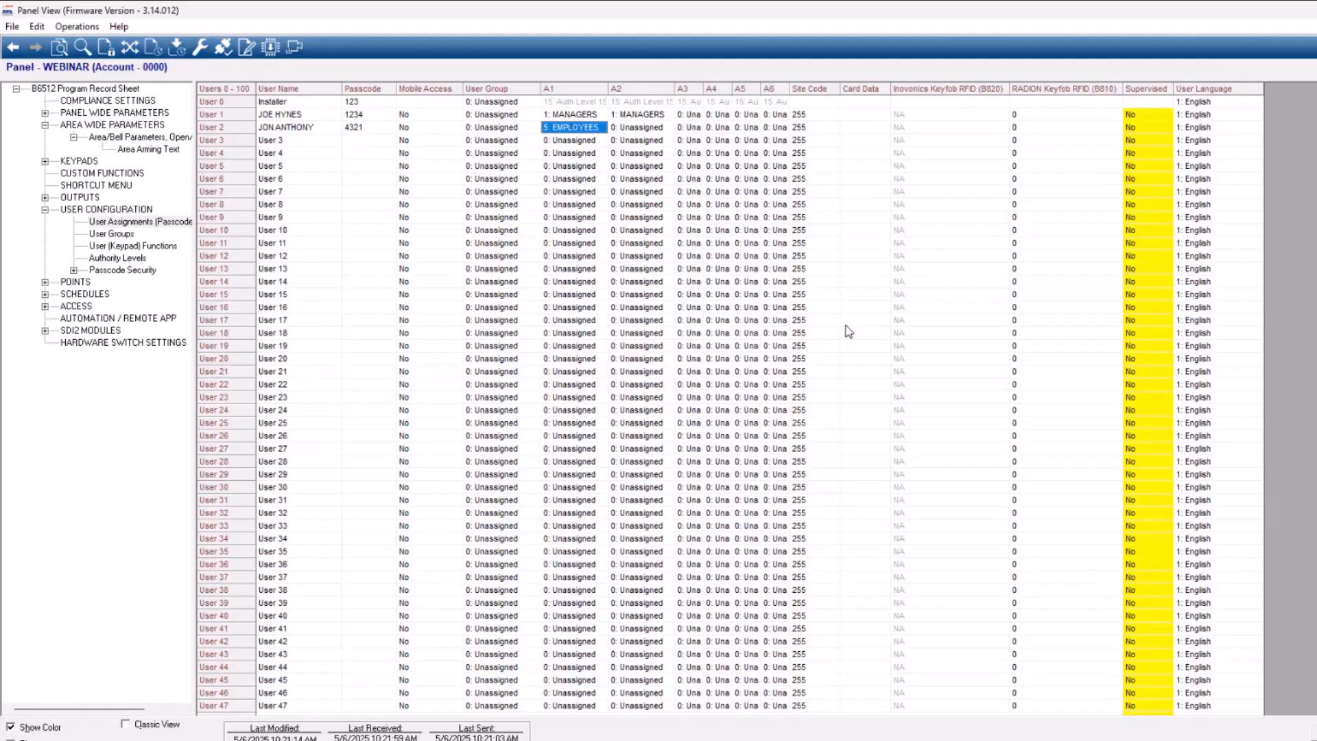
Enter the third person's full name as the user name of User 3
left_click(641, 130)
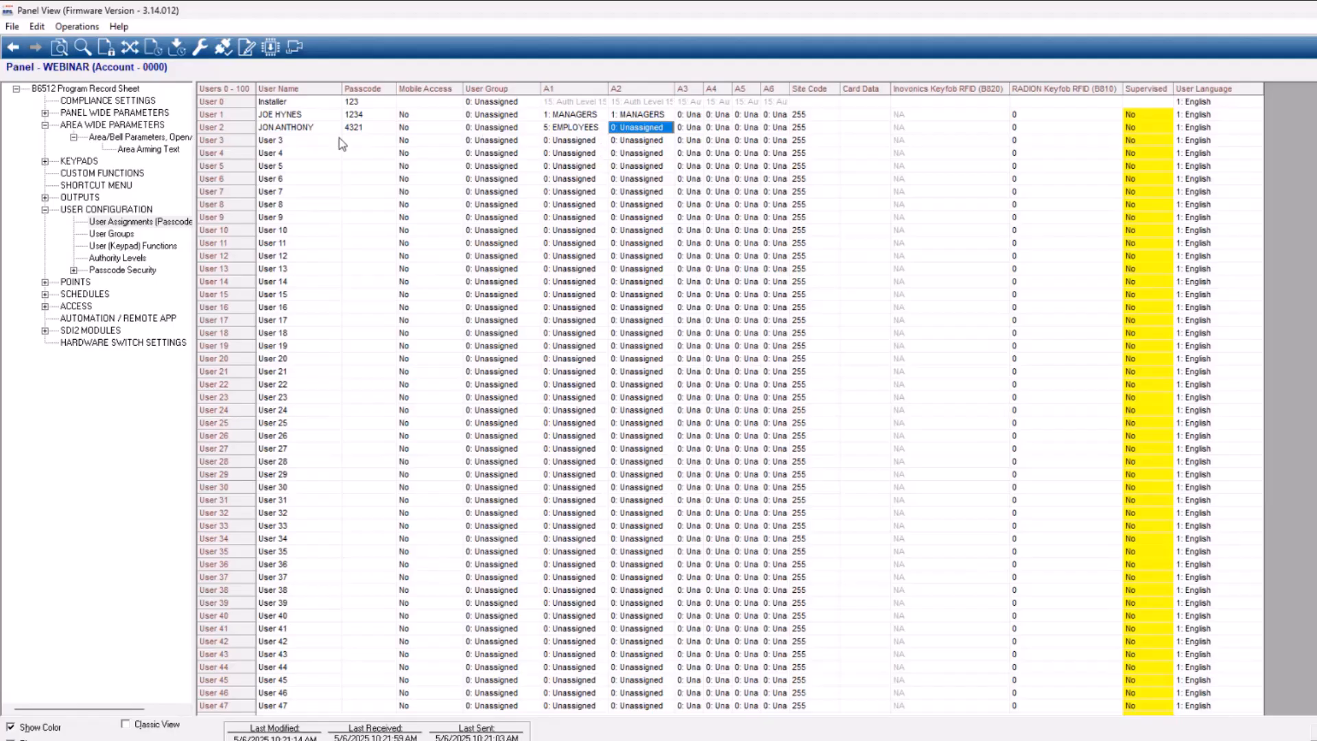
left_click(288, 142)
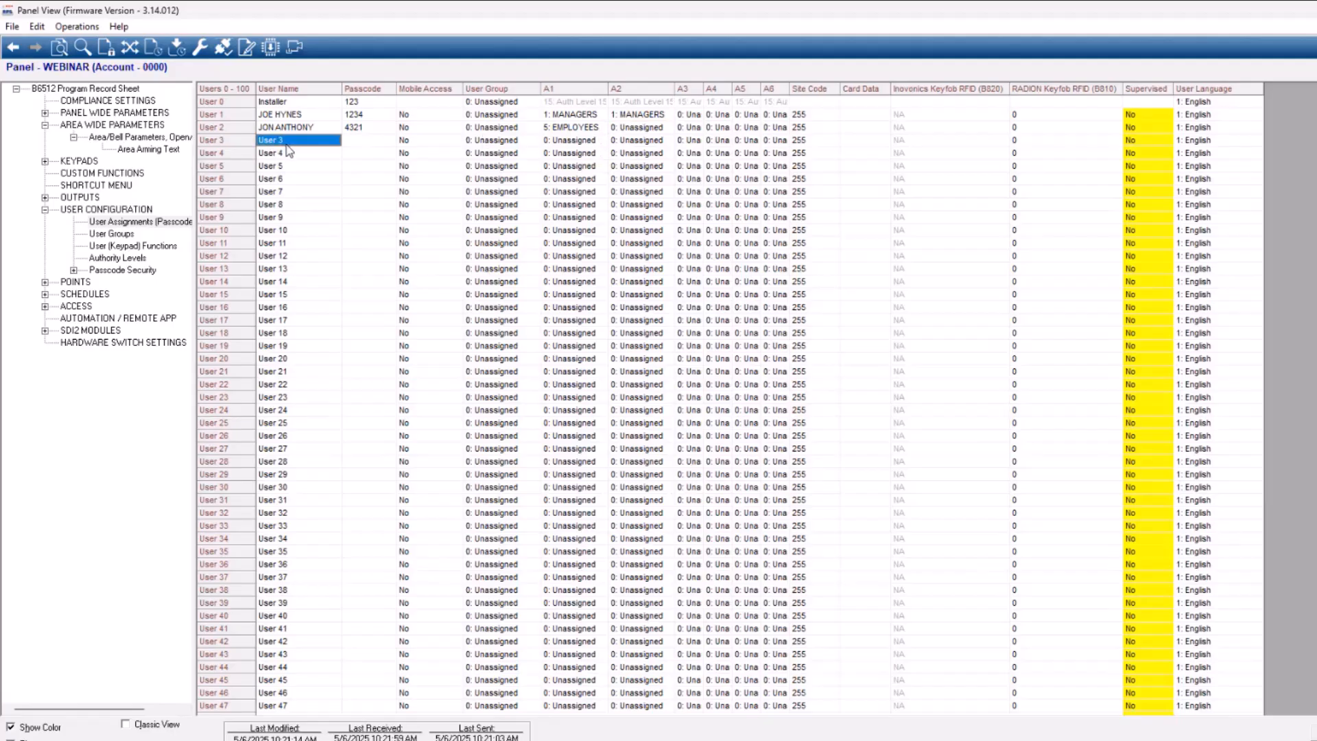
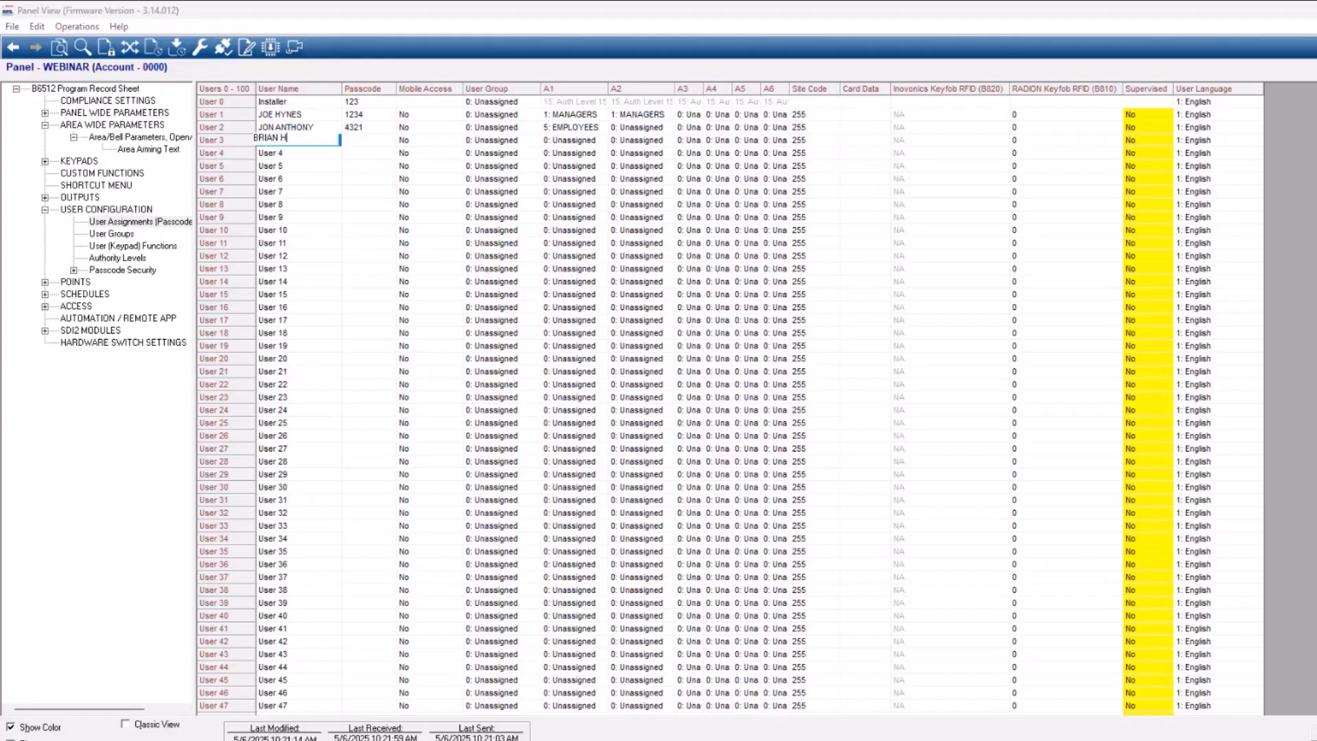
key("Return")
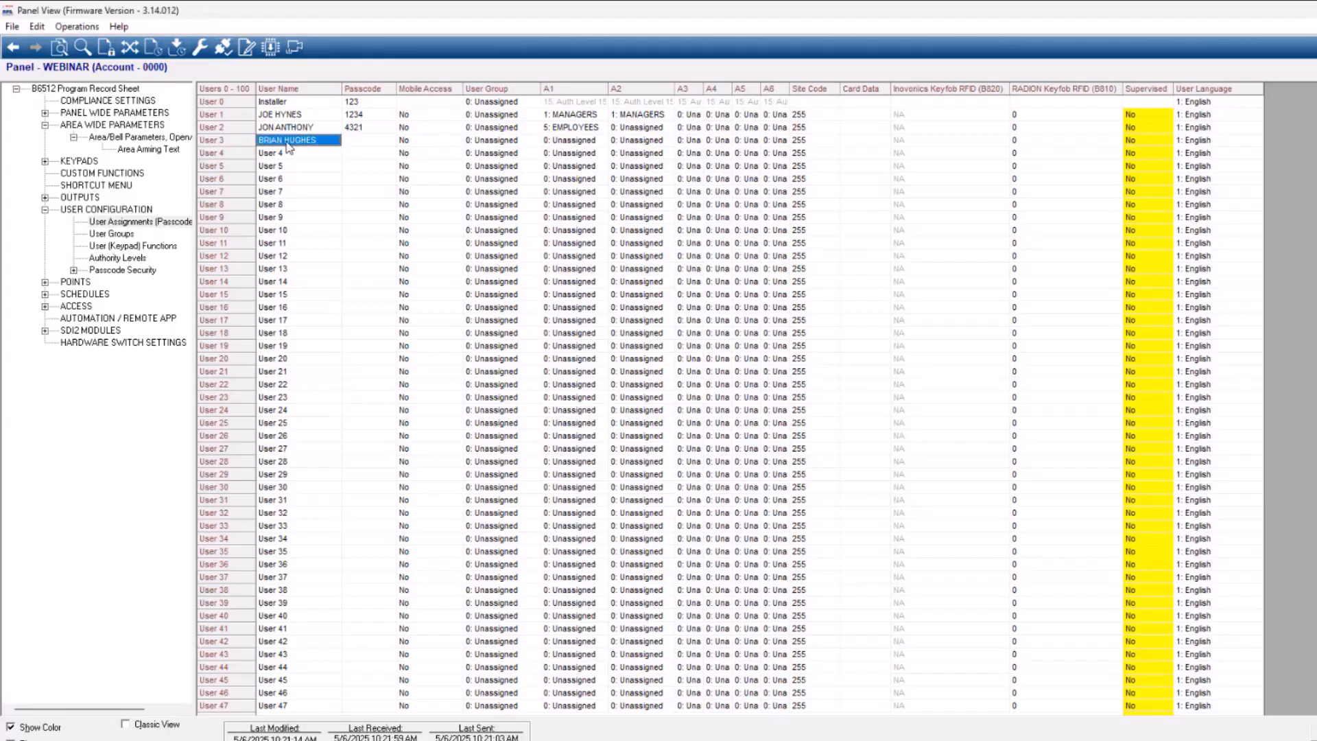
Enter a passcode for User 3
left_click(369, 141)
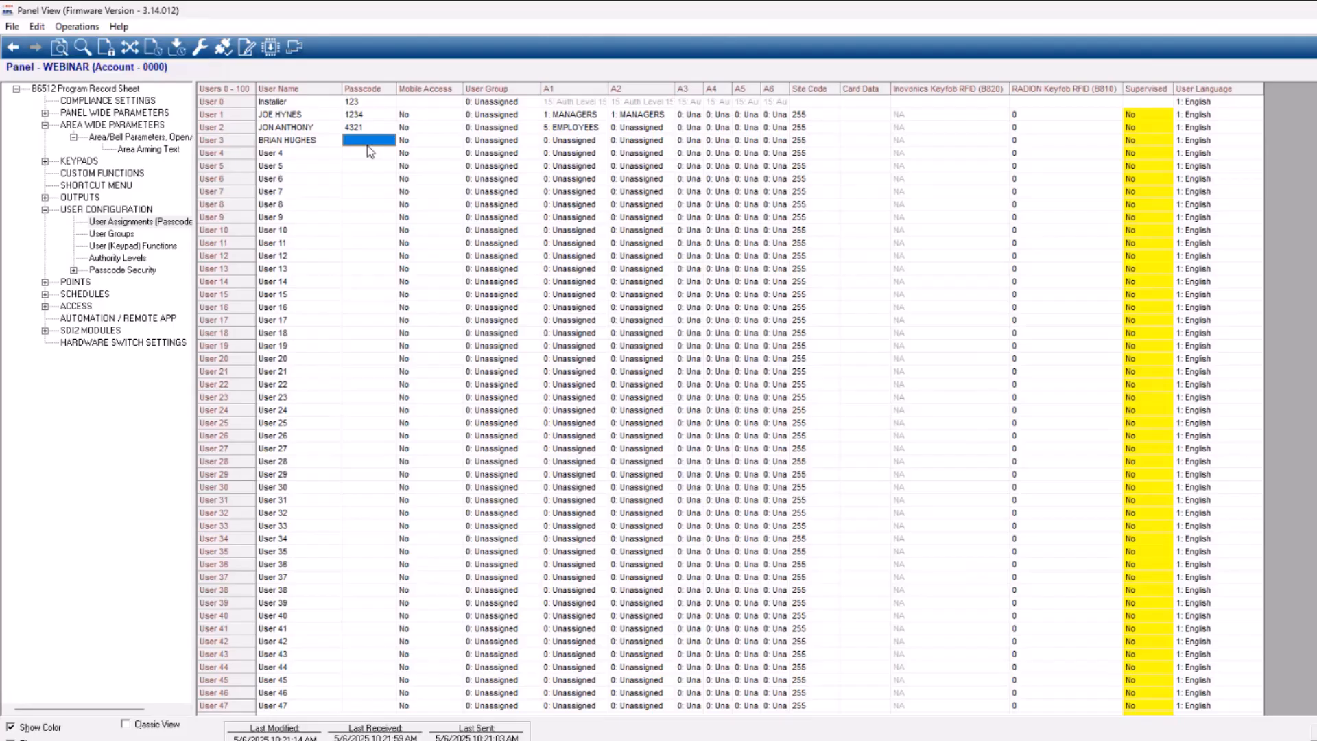
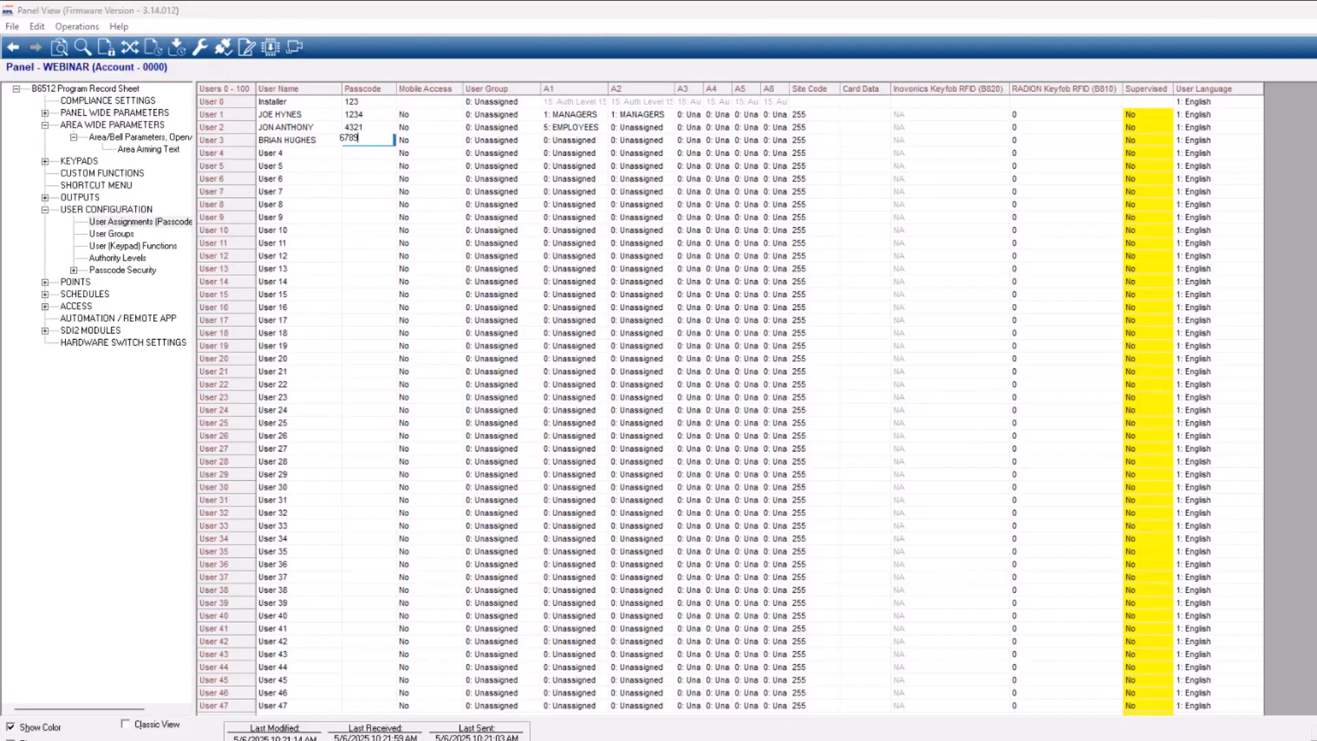
key("Return")
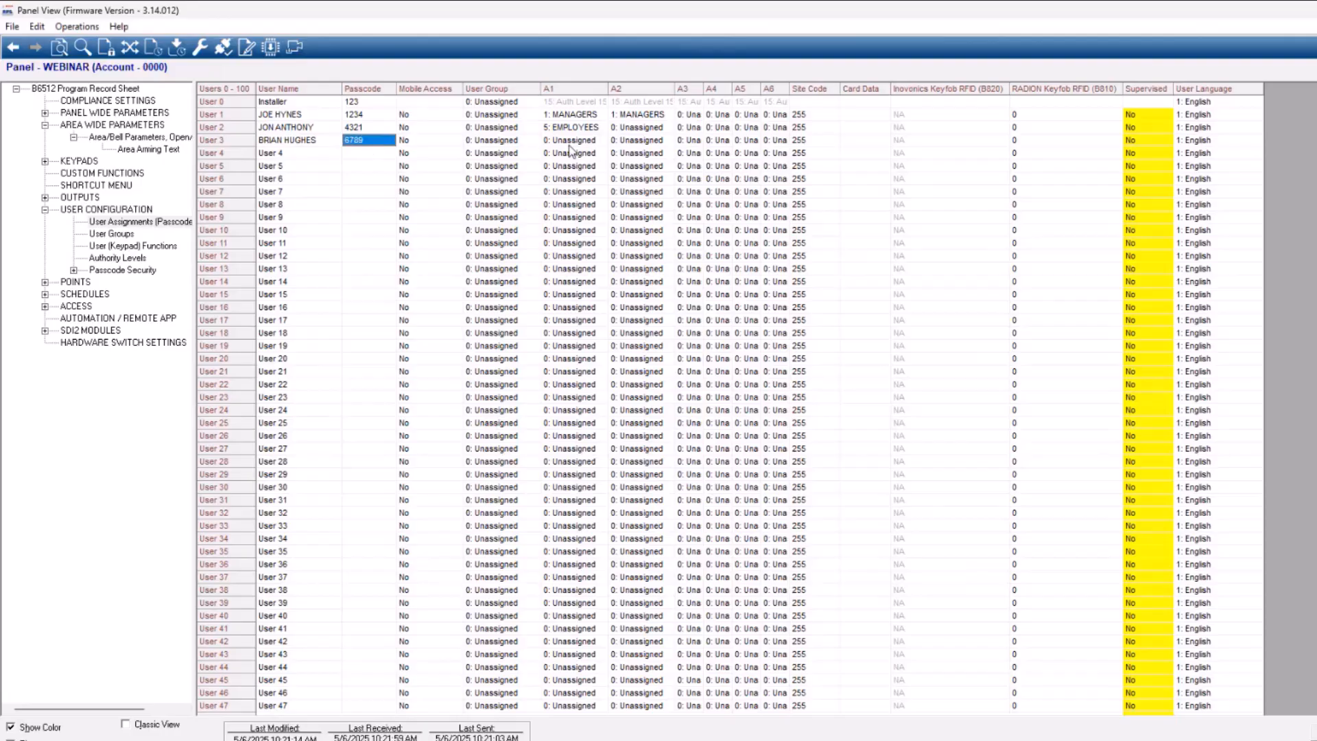
Assign authority level 5: EMPLOYEES to User 3 in area A2
double_click(645, 141)
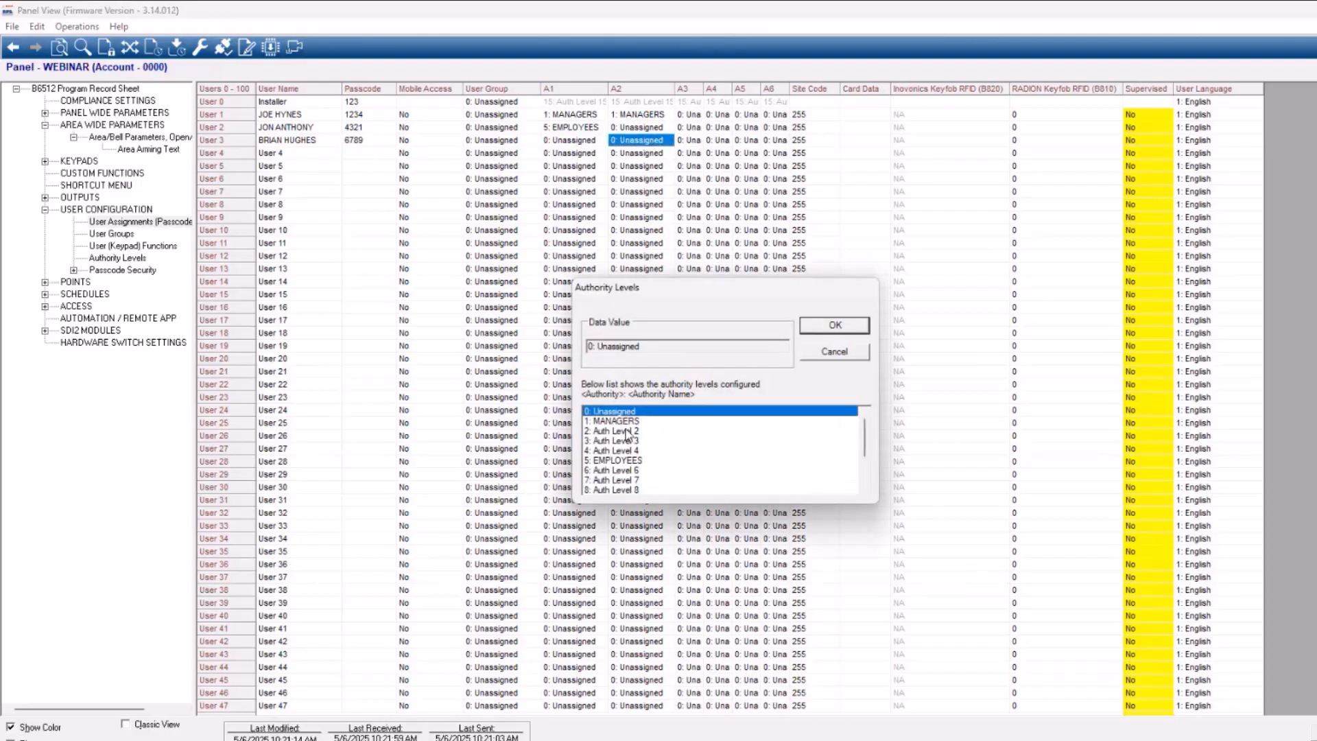
left_click(627, 461)
left_click(835, 327)
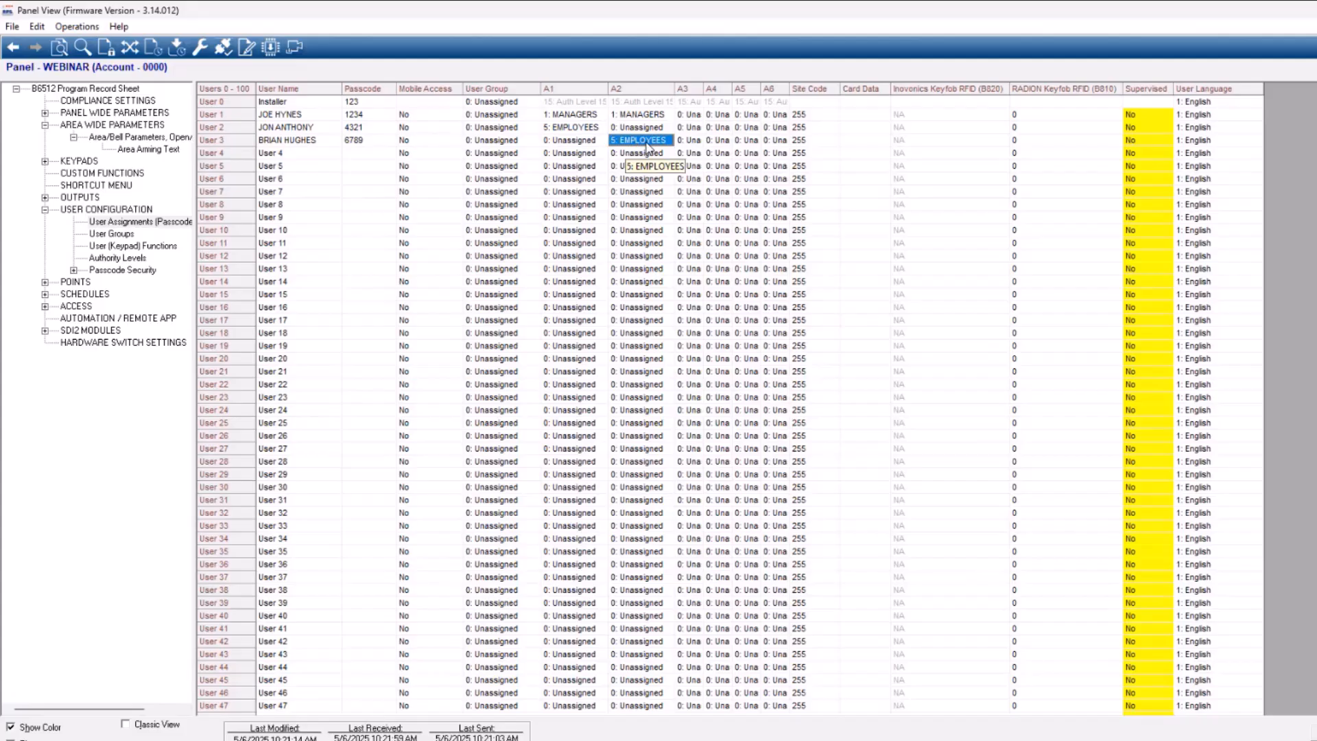
type("3")
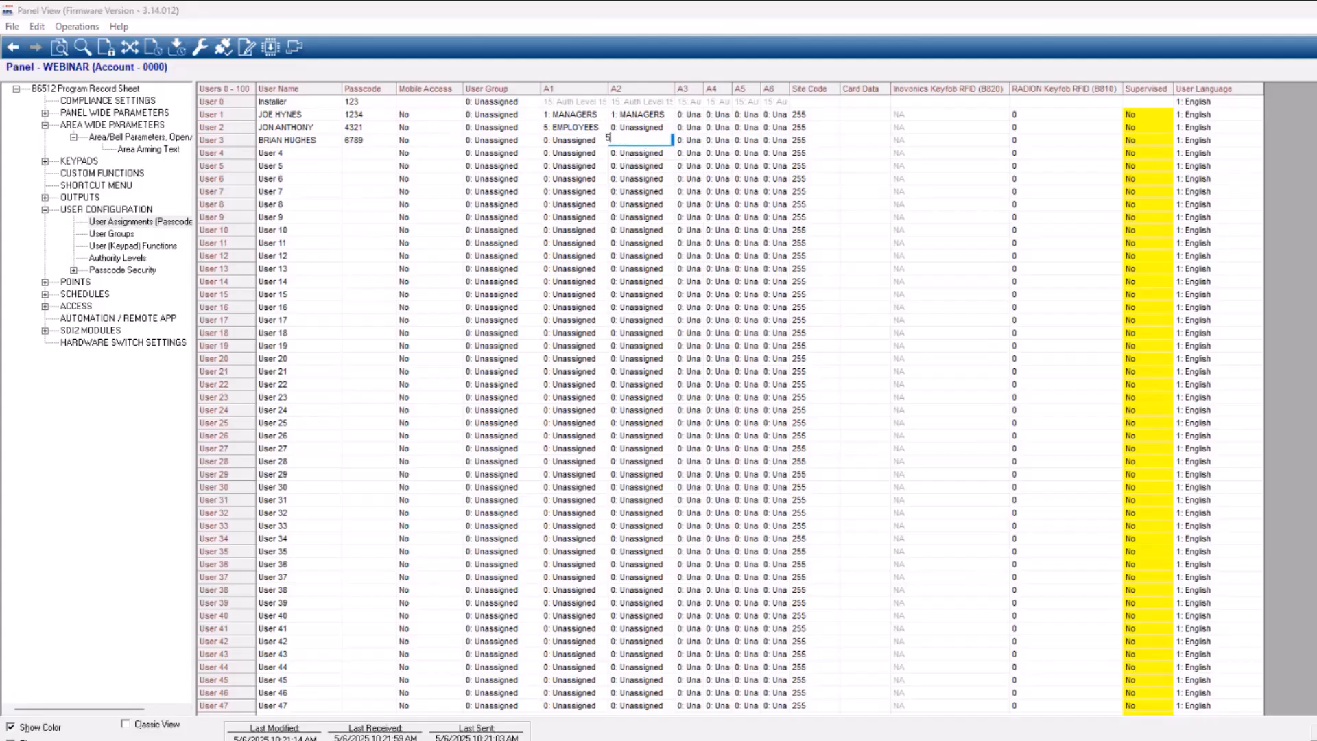
key("Escape")
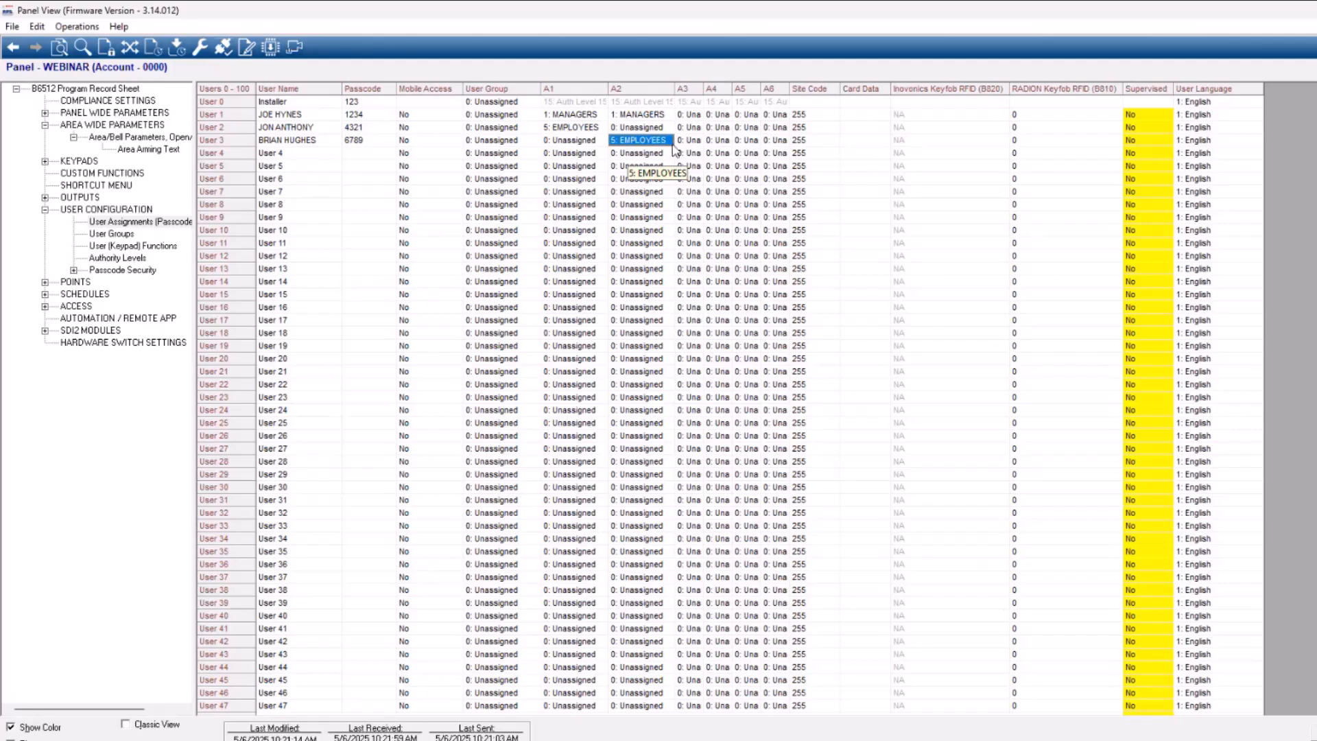
Set the user language of User 3 to 2: Spanish
key("Right")
key("Right")
key("Right")
key("Right")
key("Right")
key("Right")
key("Right")
key("Right")
key("Right")
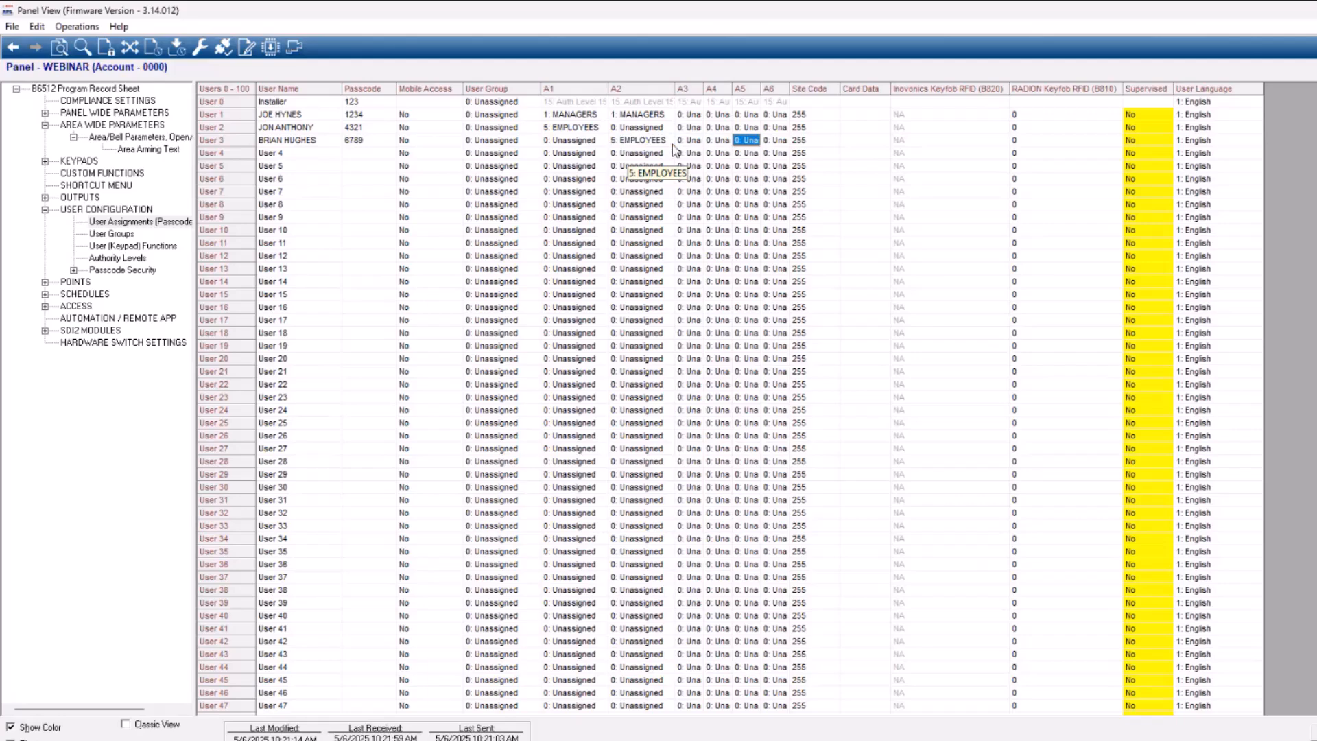
key("Right")
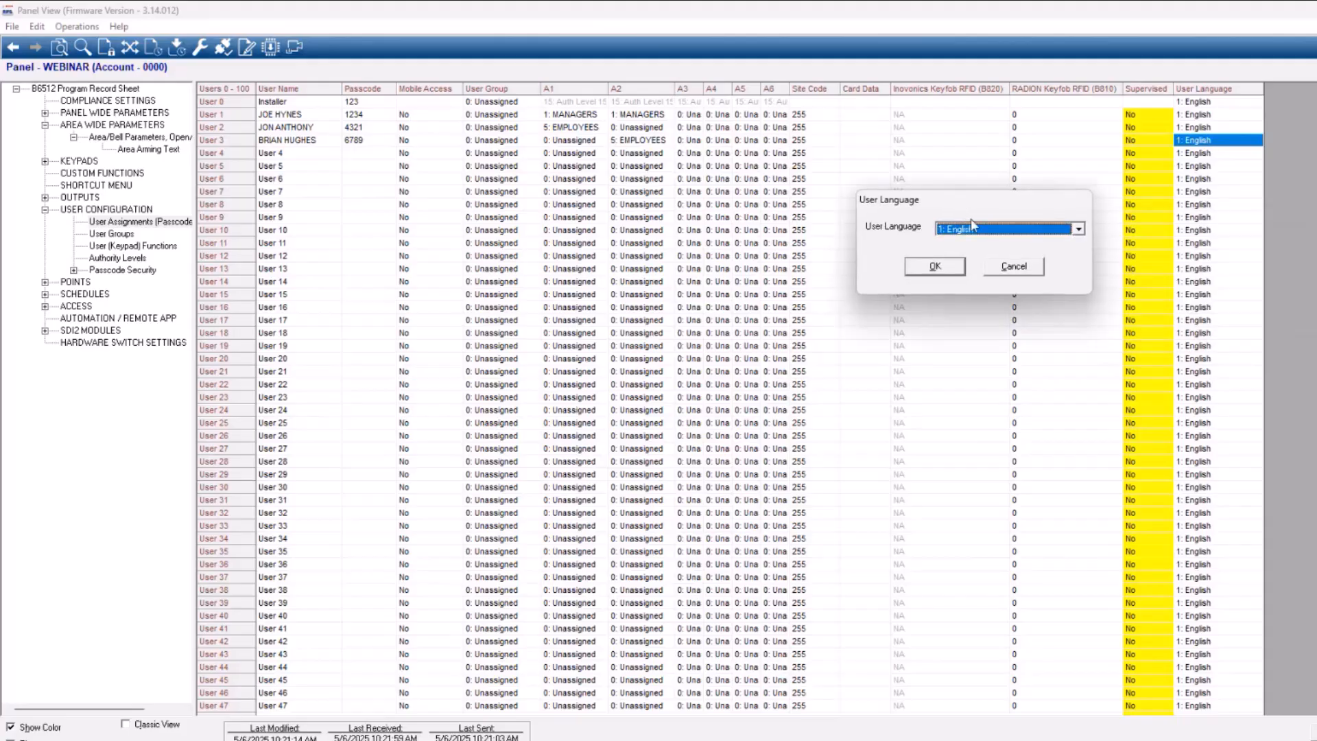
left_click(973, 228)
left_click(972, 254)
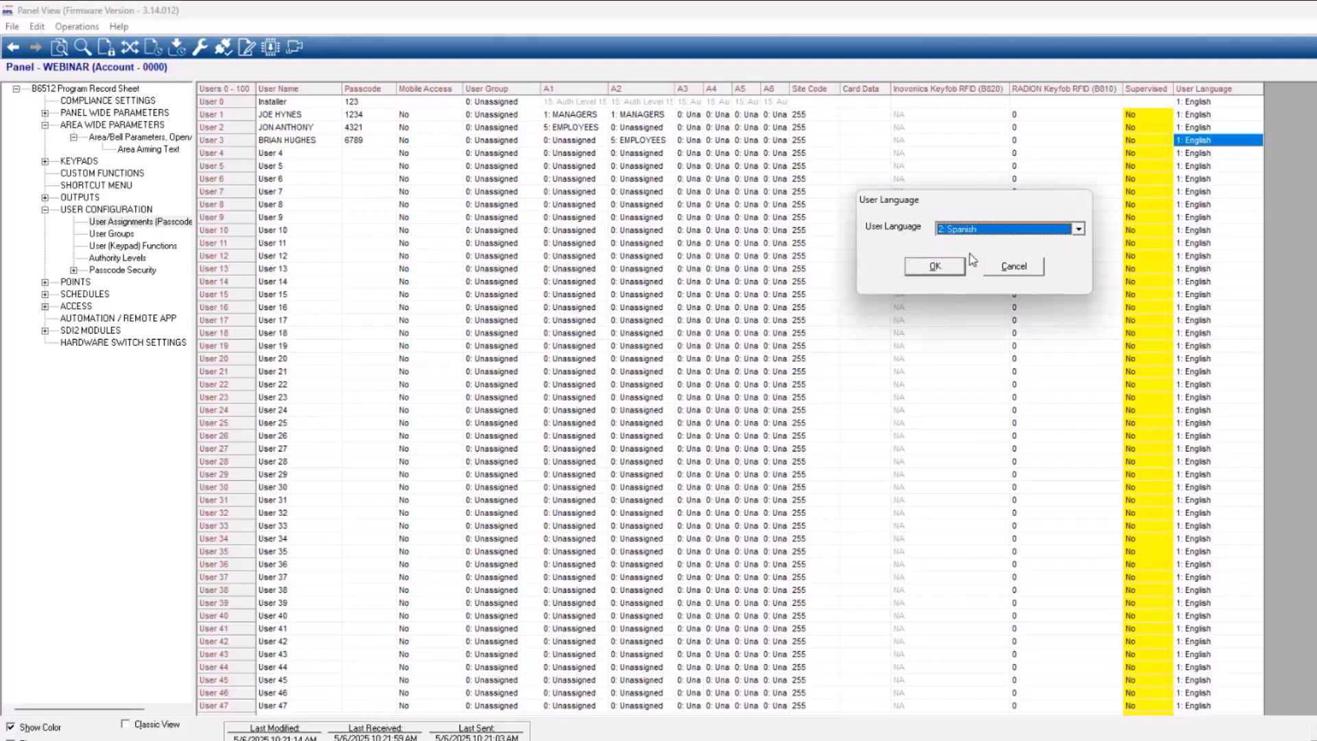
left_click(935, 266)
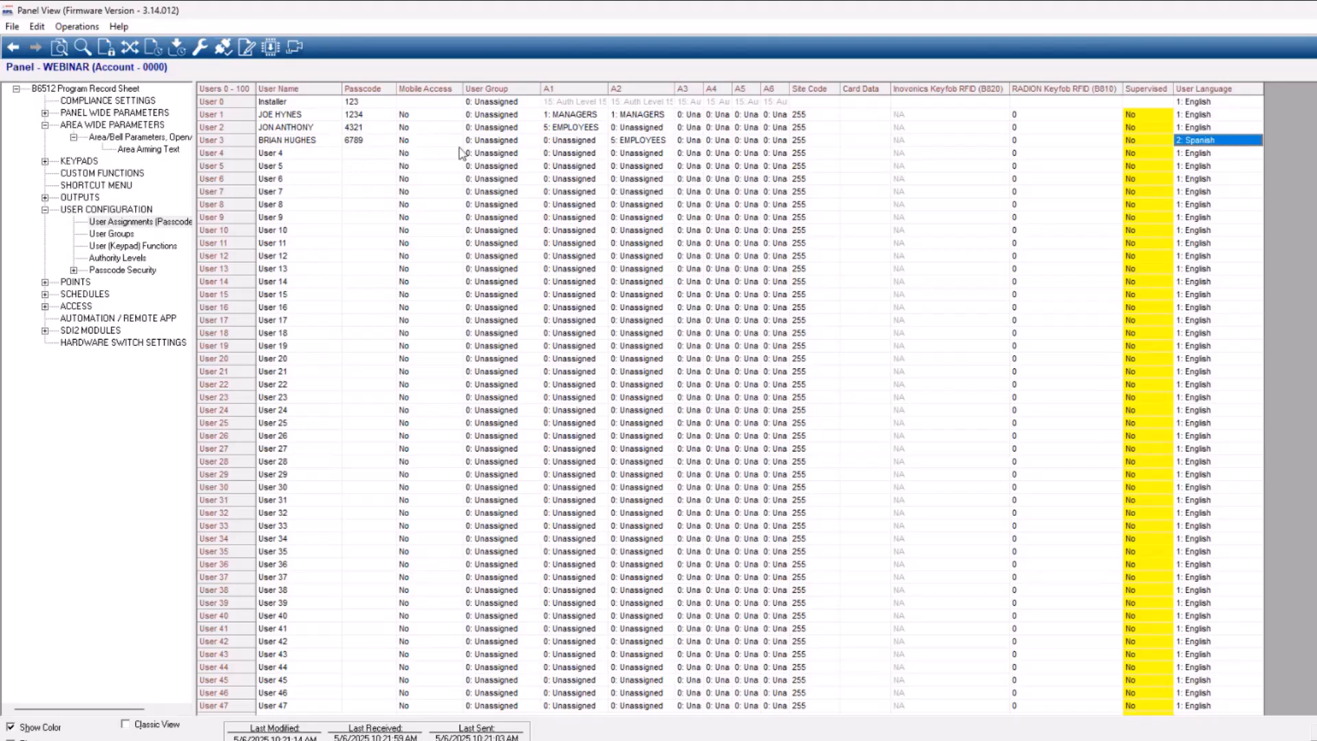
left_click(289, 143)
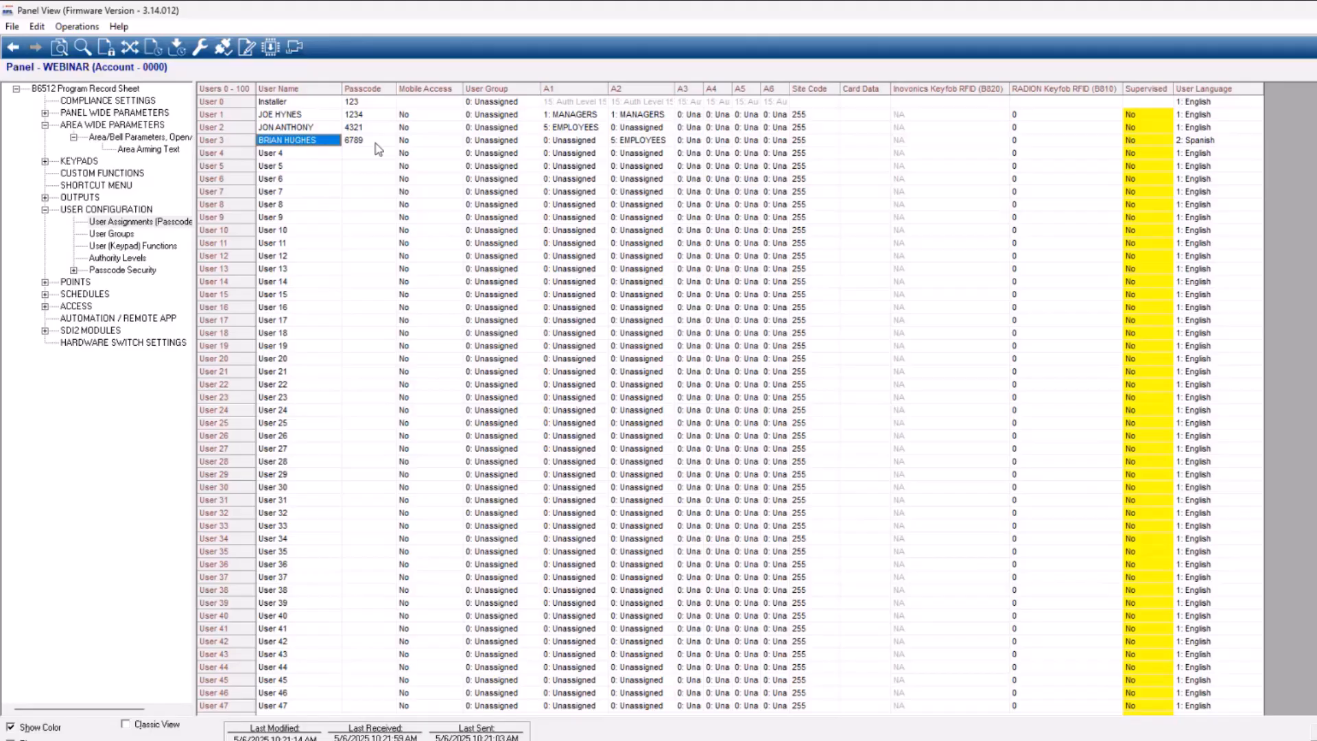
left_click(645, 142)
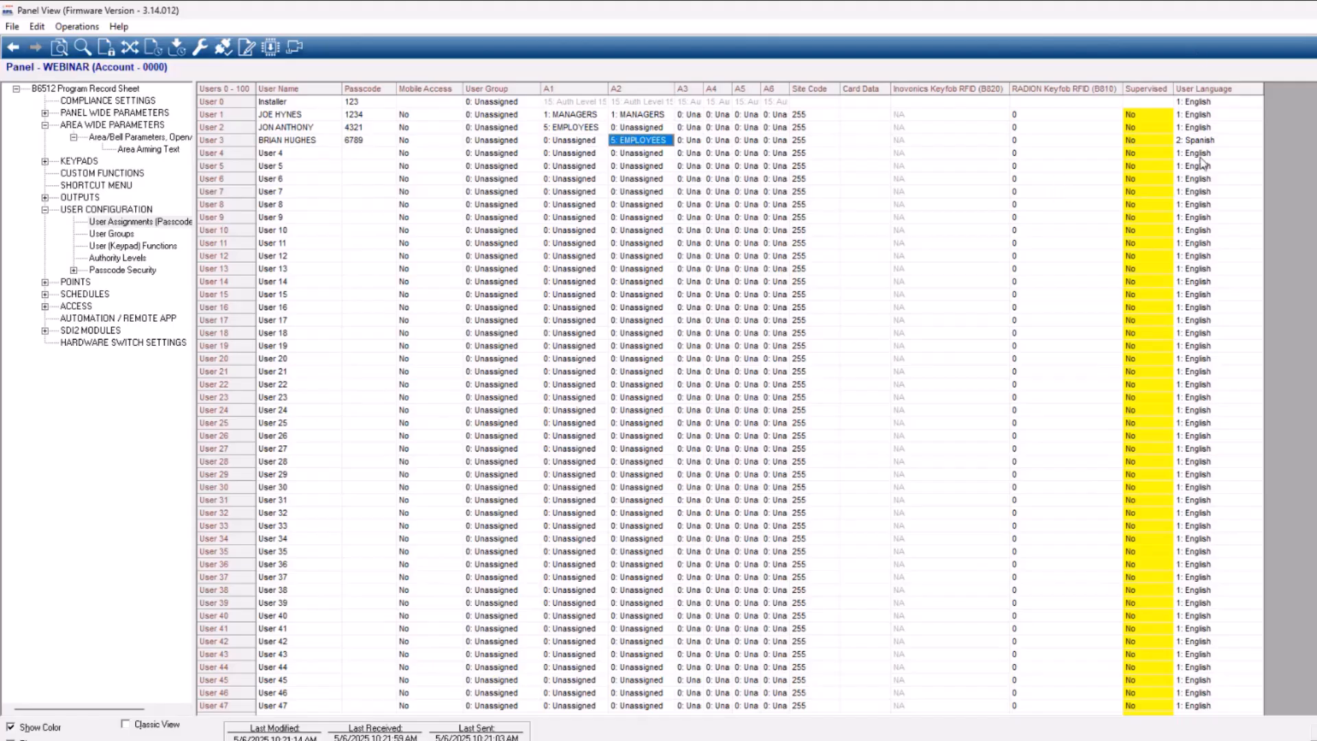
left_click(812, 117)
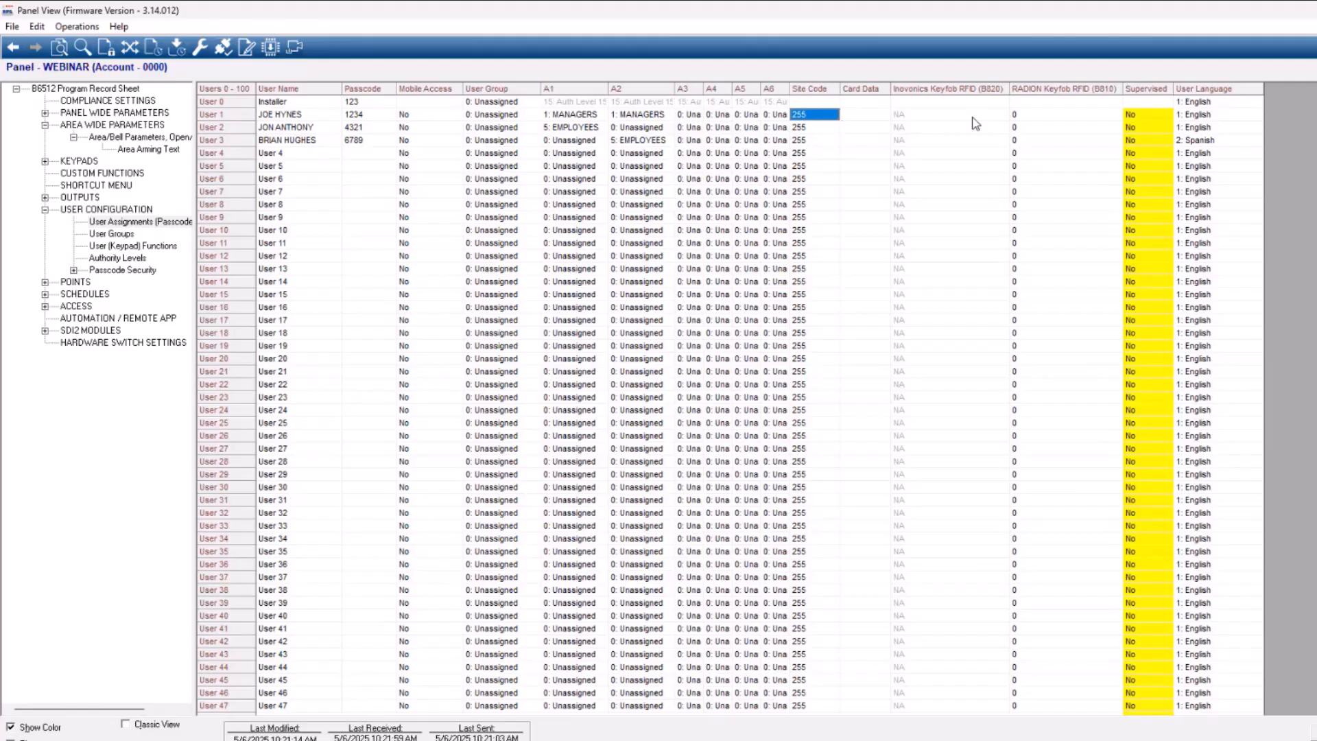
left_click(1046, 118)
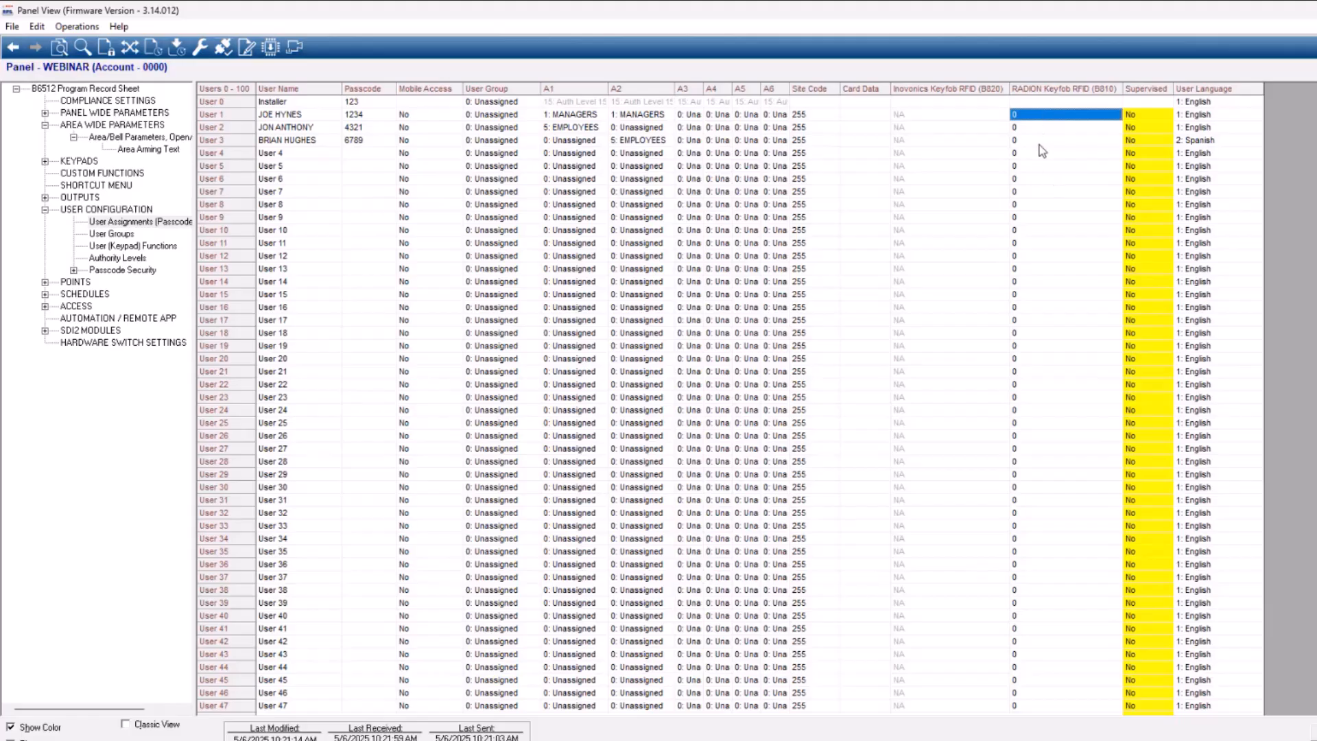
left_click(921, 117)
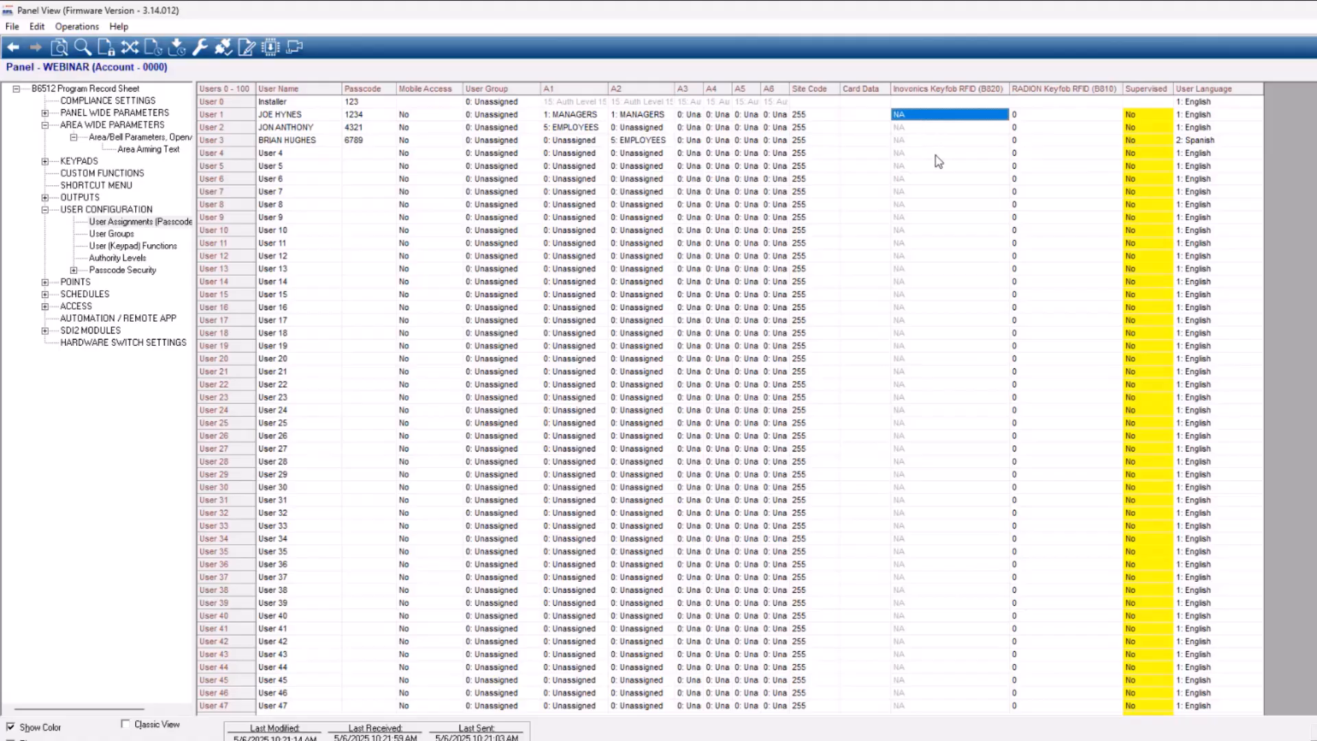
Try to enter a RADION keyfob RFID number without a leading zero for User 1
left_click(1033, 117)
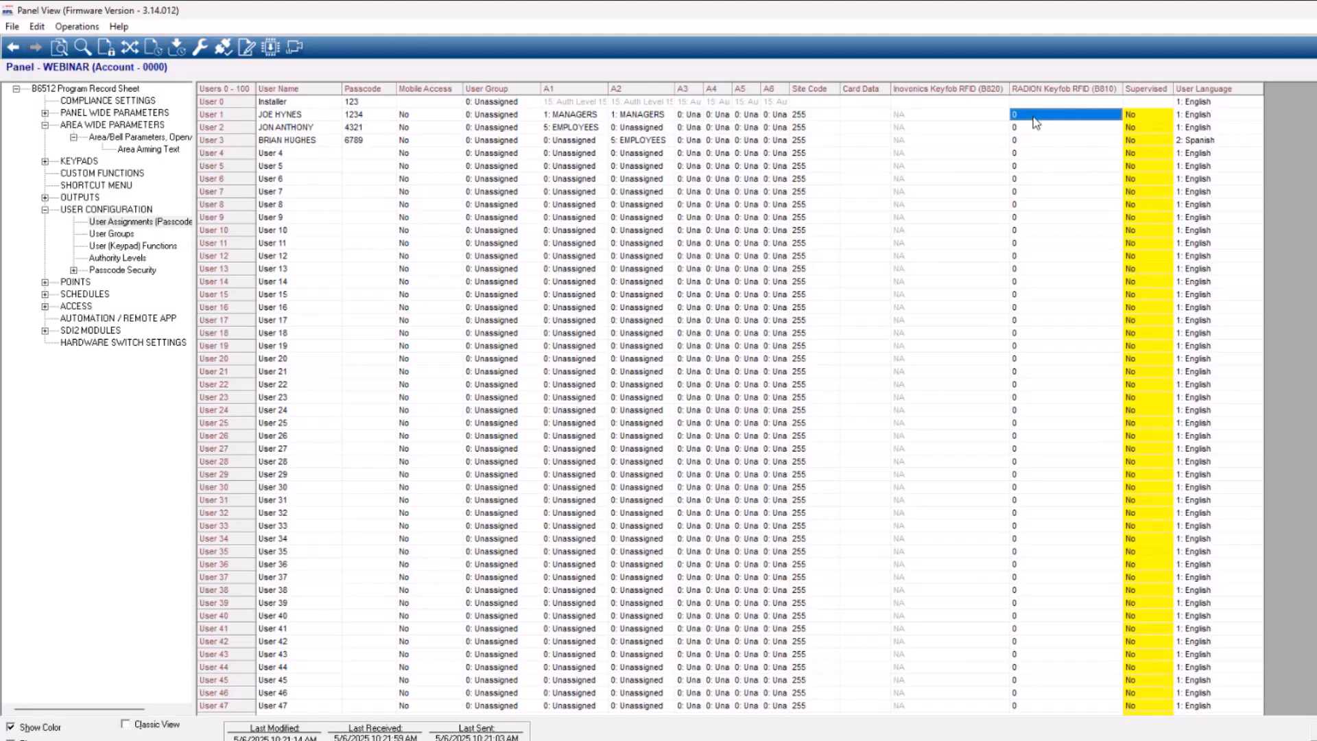
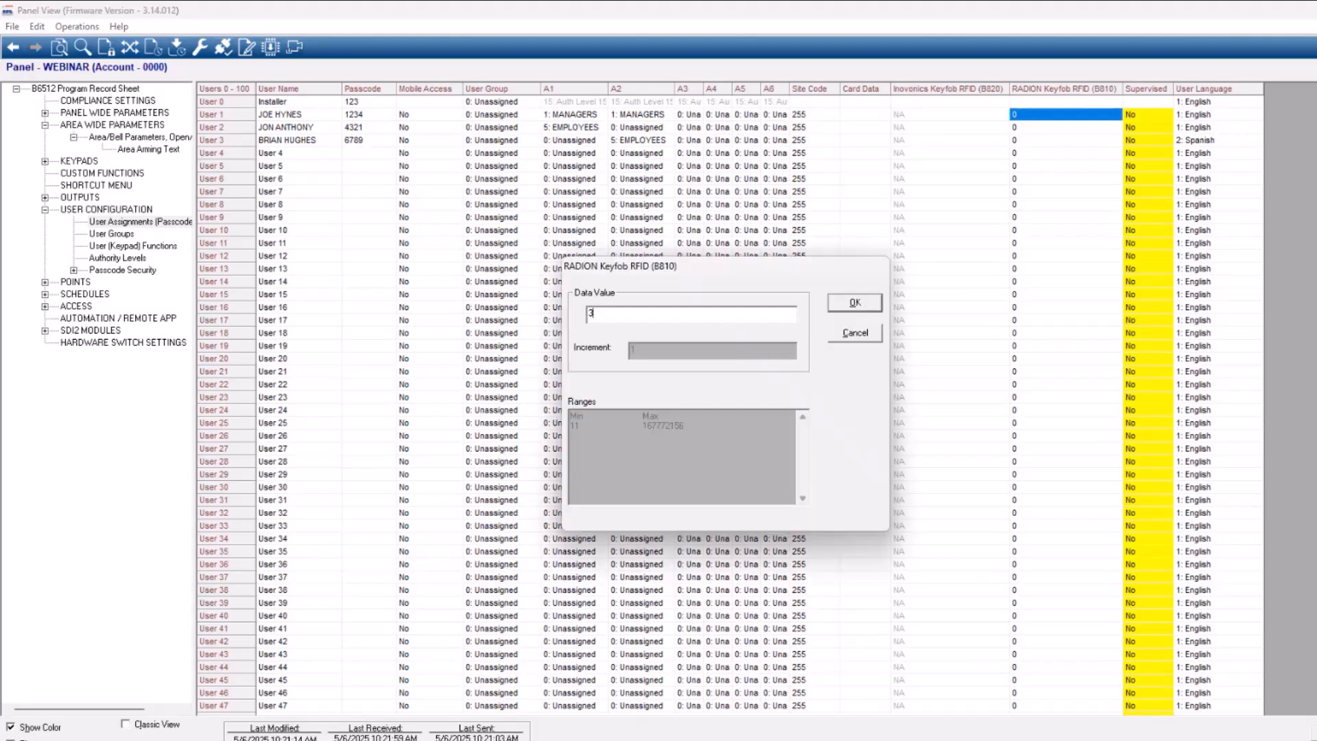
key("Return")
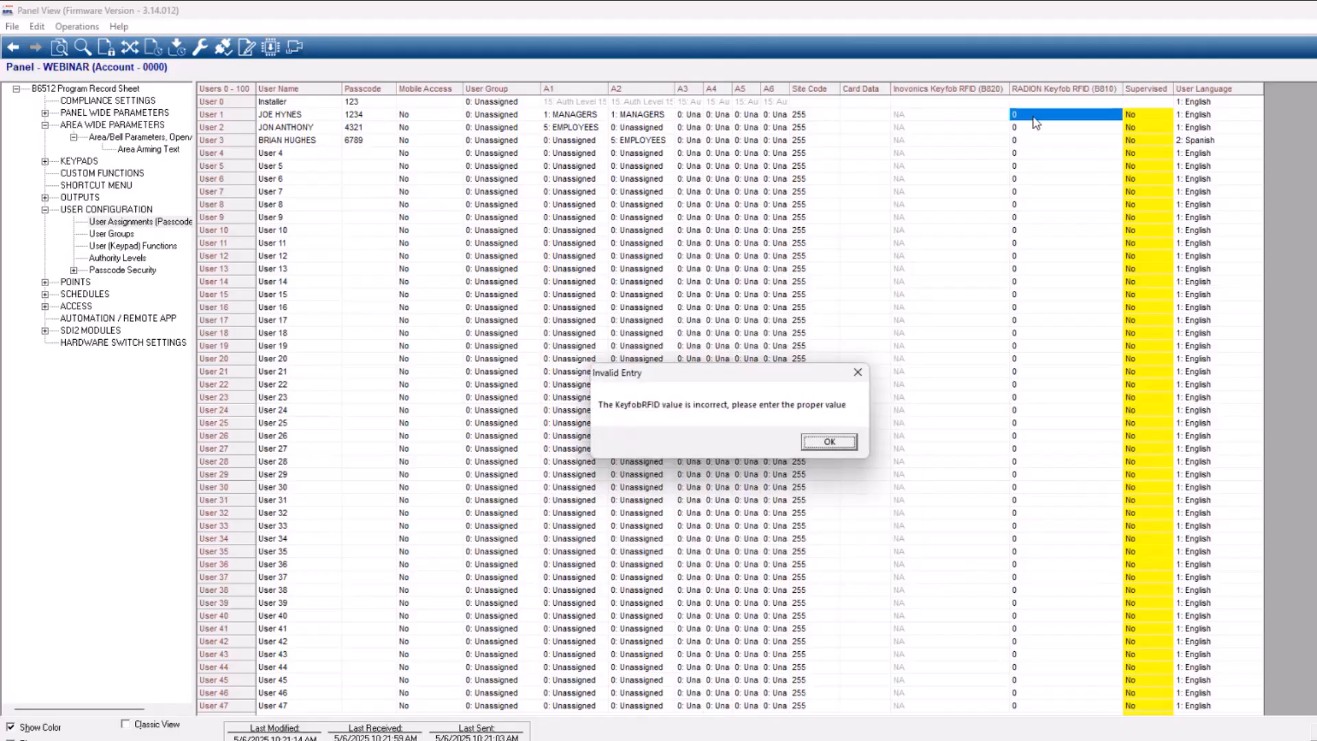
left_click(849, 440)
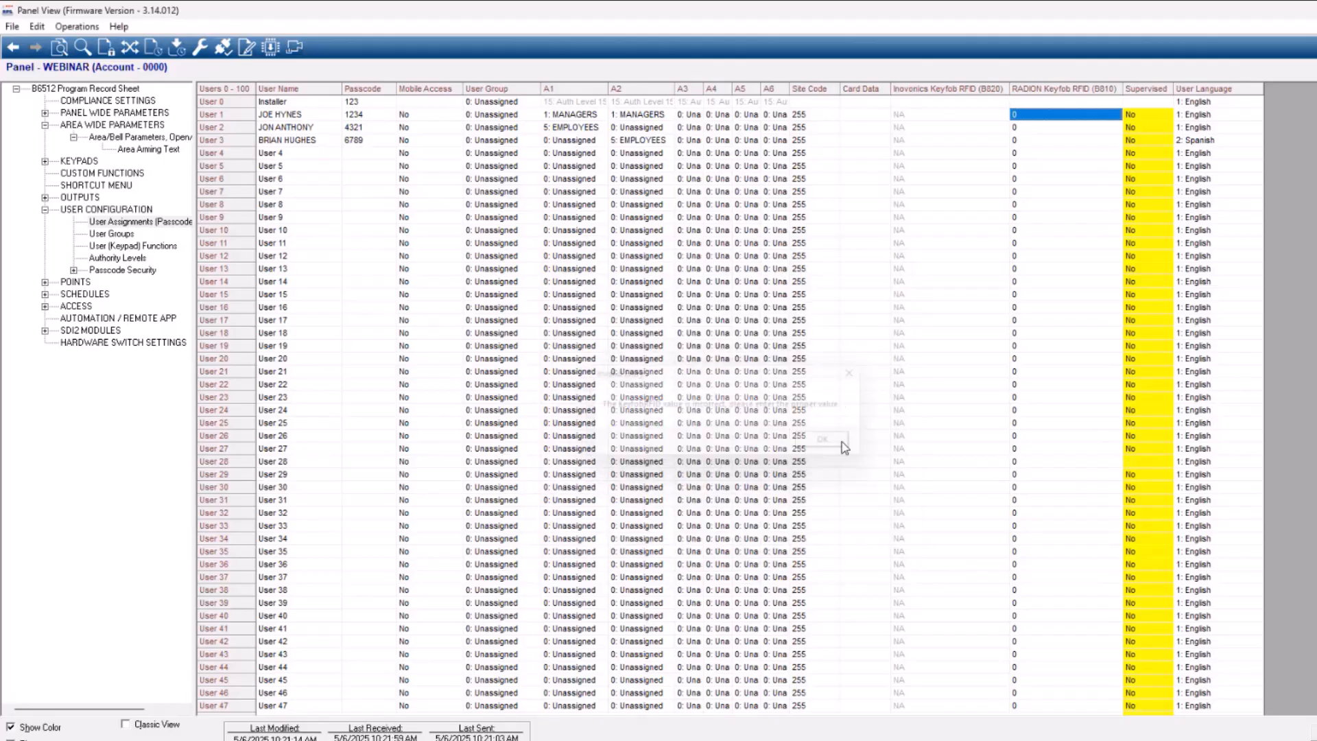
Enter the RADION keyfob RFID number with its leading zero for User 1
double_click(1036, 120)
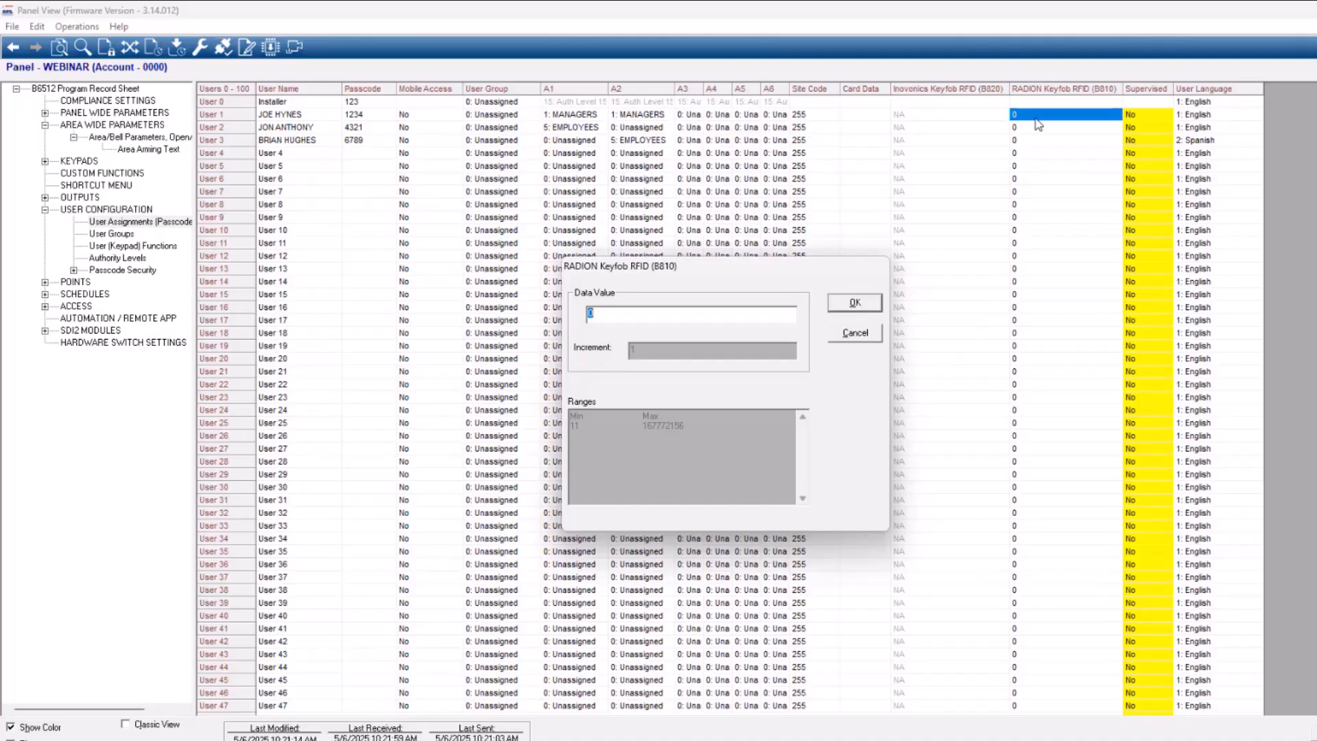
key("Return")
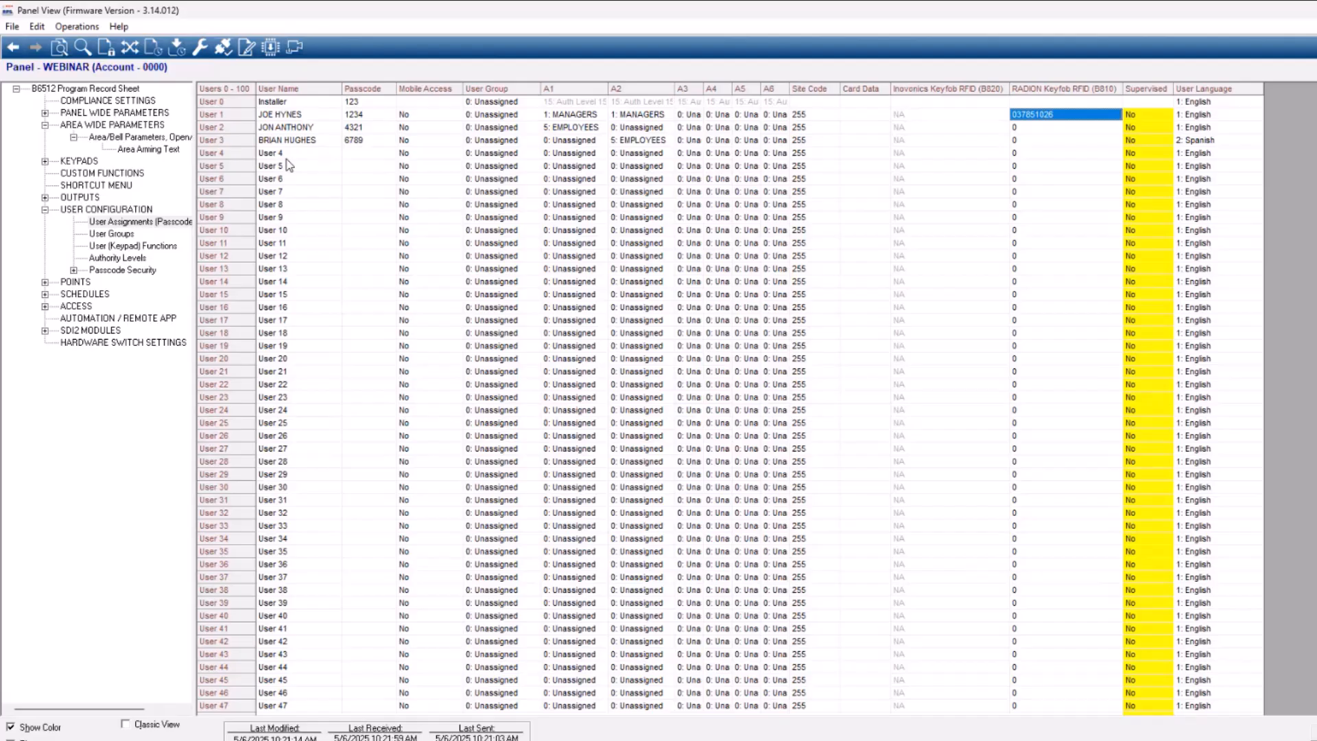
Open the Miscellaneous settings of the panel wide parameters and consult the help topic on Duress Type
left_click(108, 114)
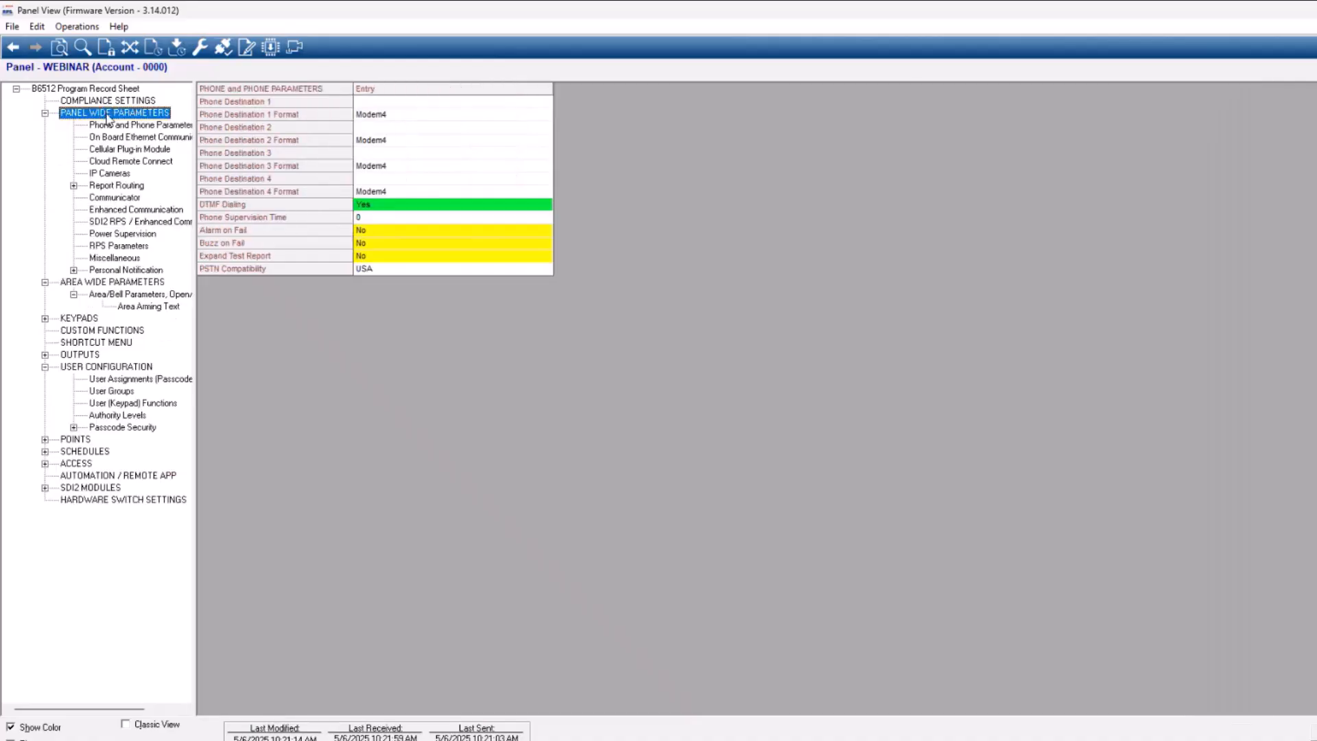
left_click(118, 259)
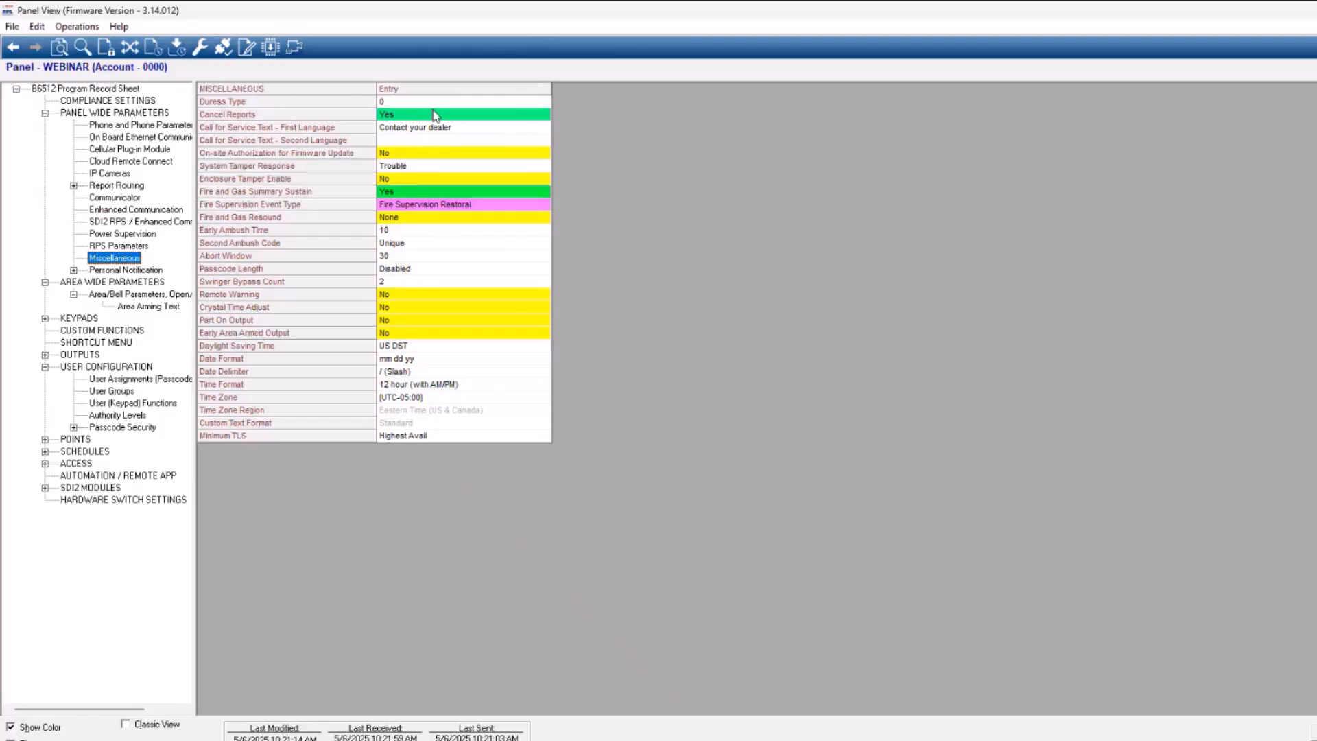
left_click(406, 104)
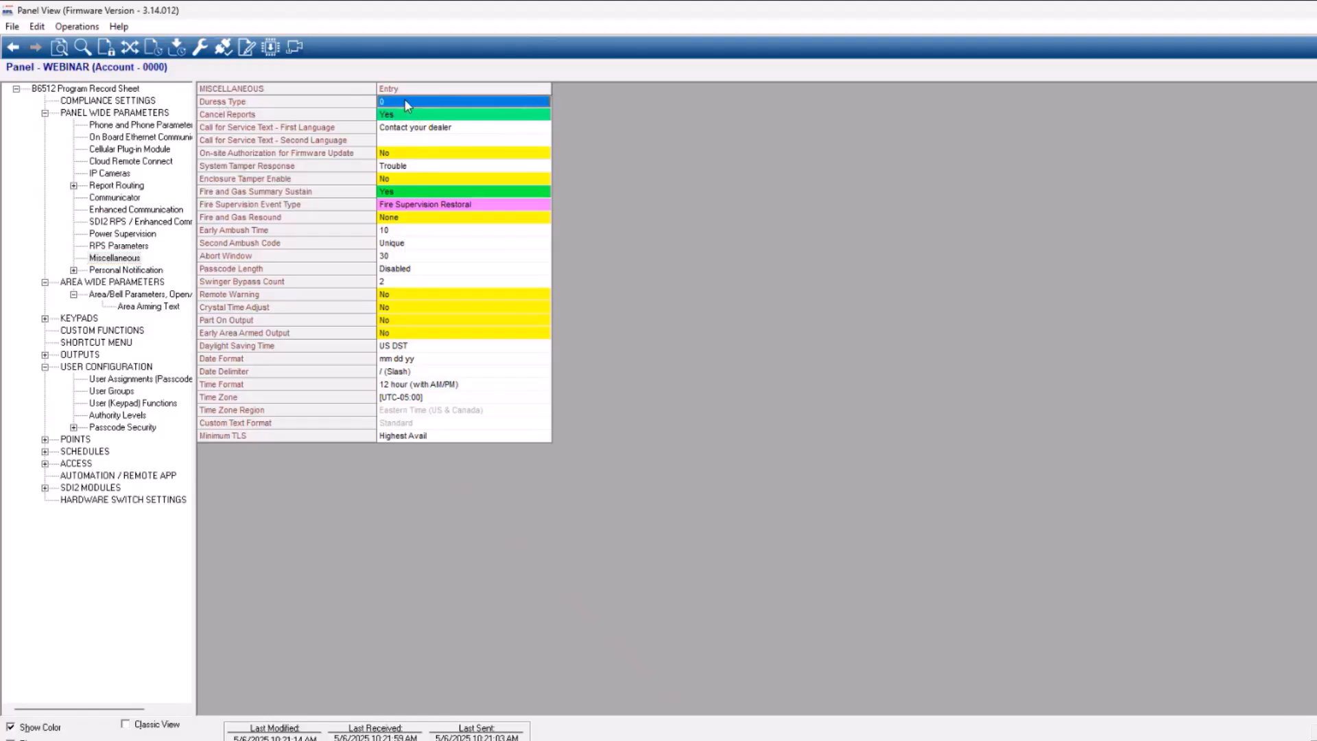
key("F1")
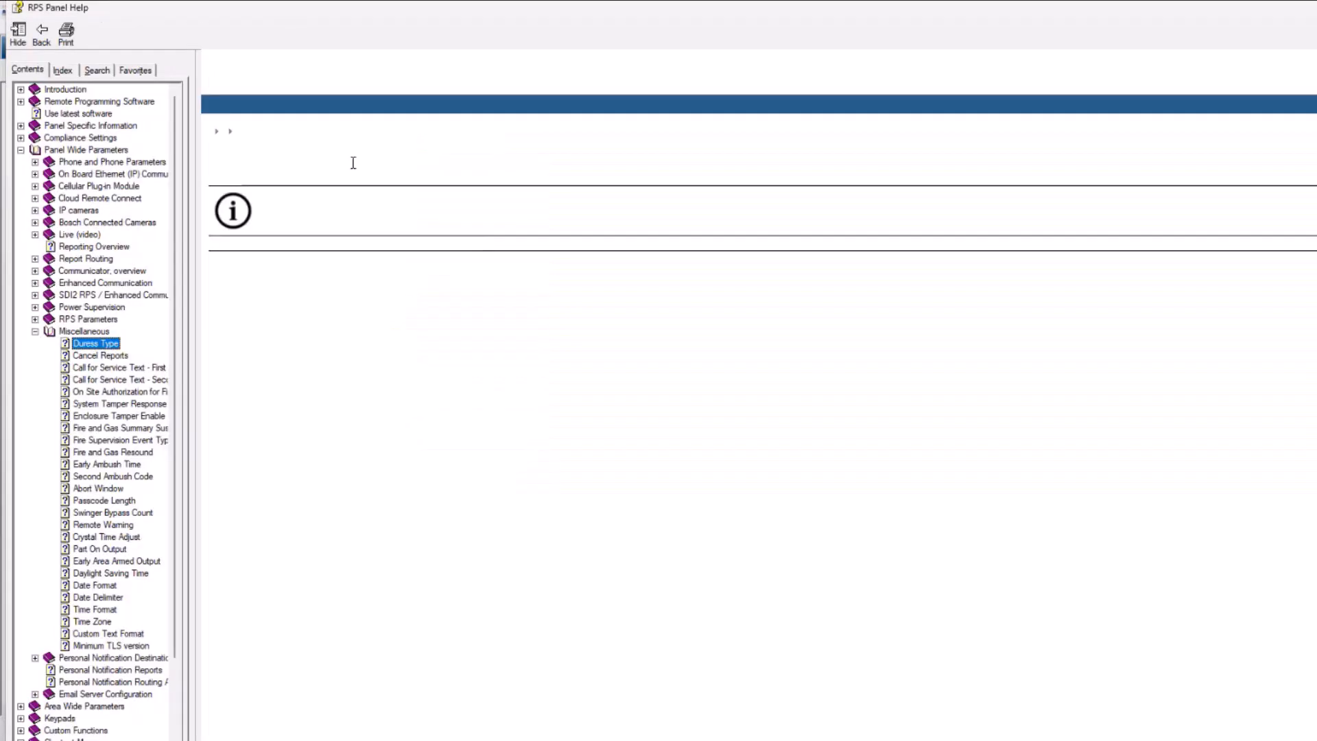
left_click(1314, 8)
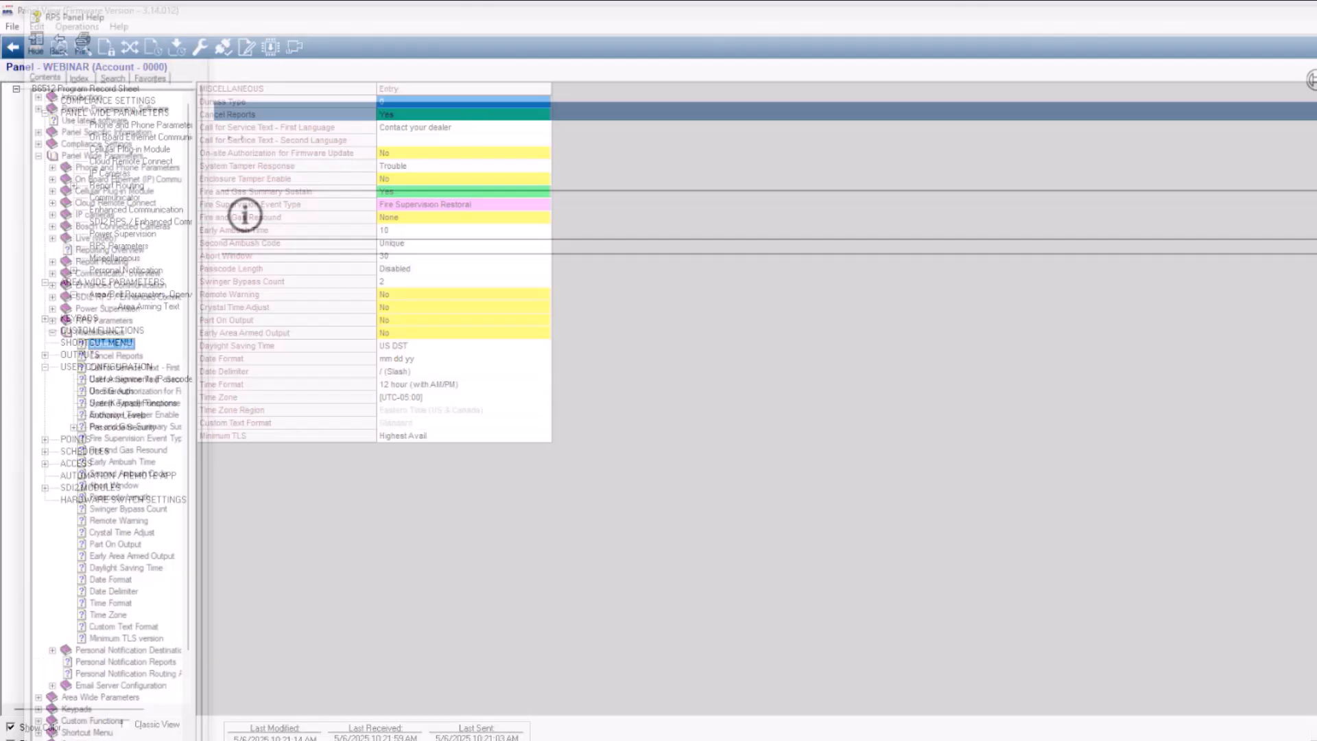
Set the Duress Type to 3
double_click(465, 102)
type("1")
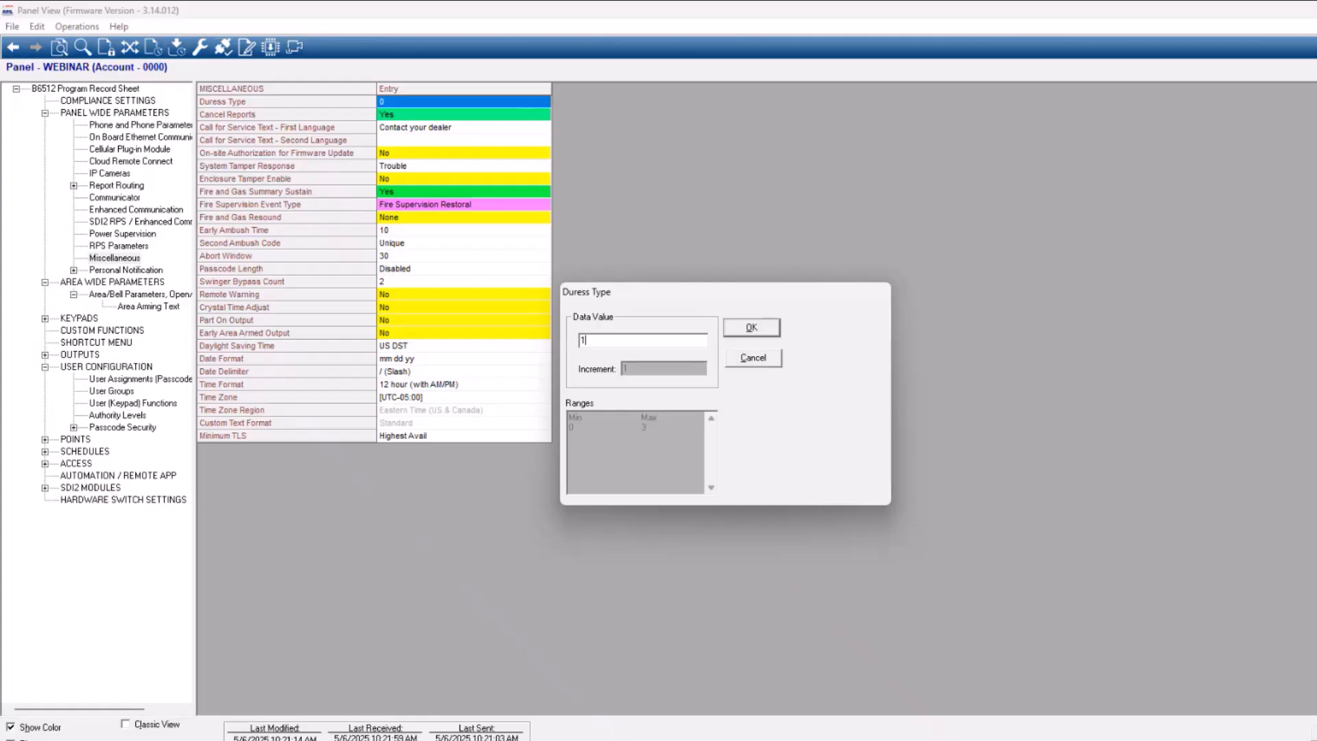
key("BackSpace")
type("2")
key("BackSpace")
type("3")
left_click(764, 328)
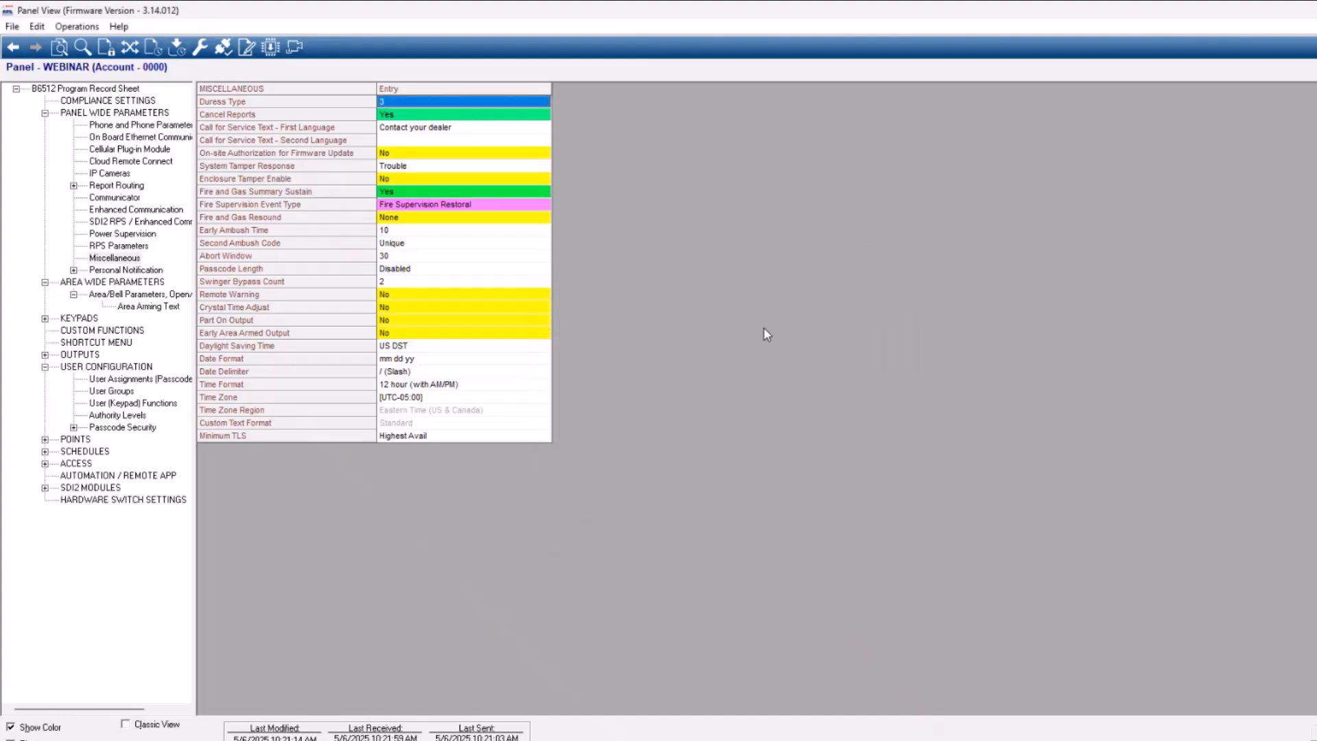
Set Duress Enable to Yes for Area 1 and Area 2 in the area wide parameters
left_click(114, 283)
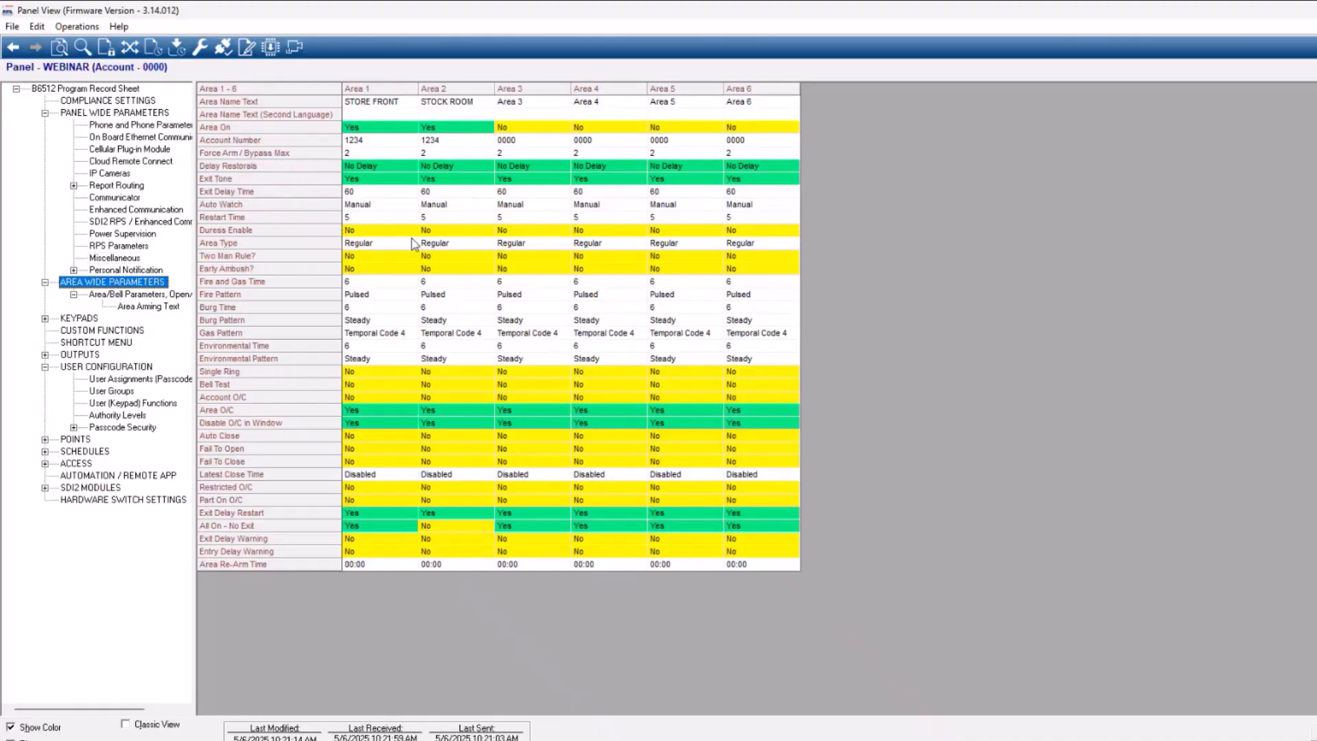
left_click(380, 233)
key("y")
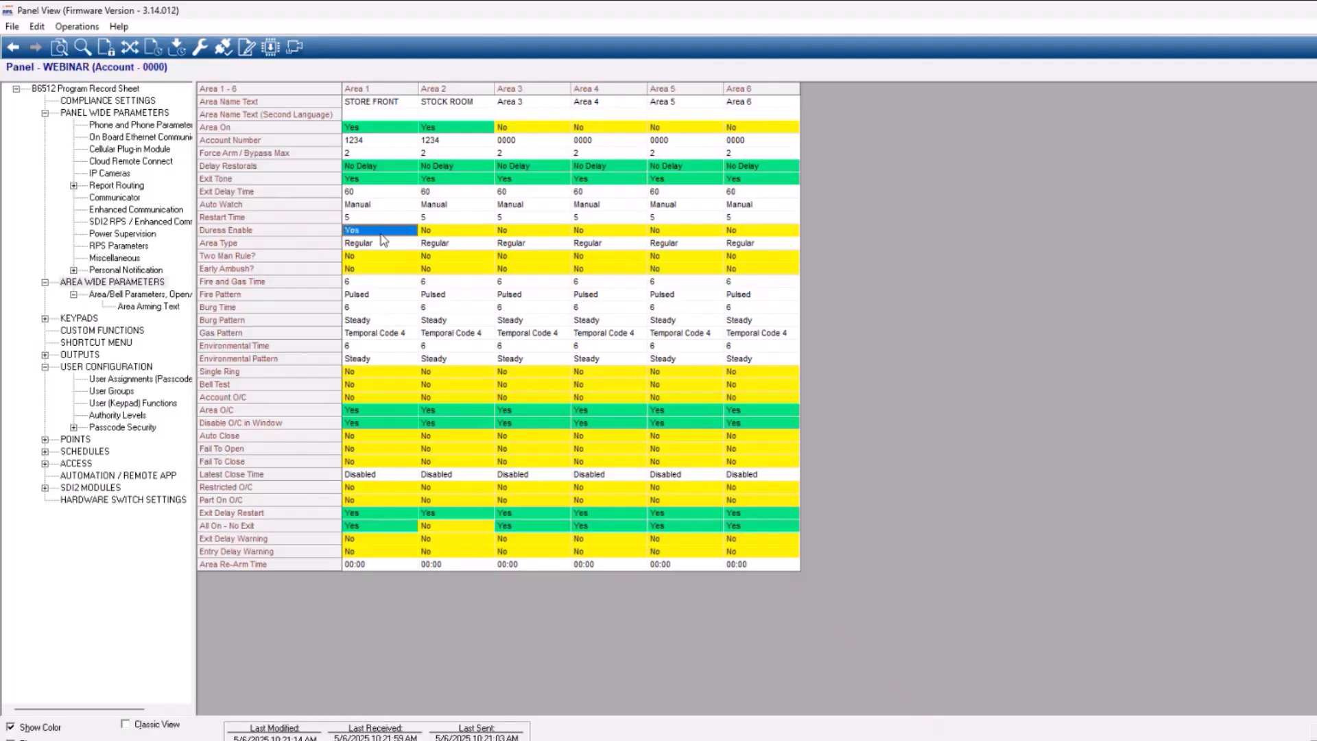
key("Right")
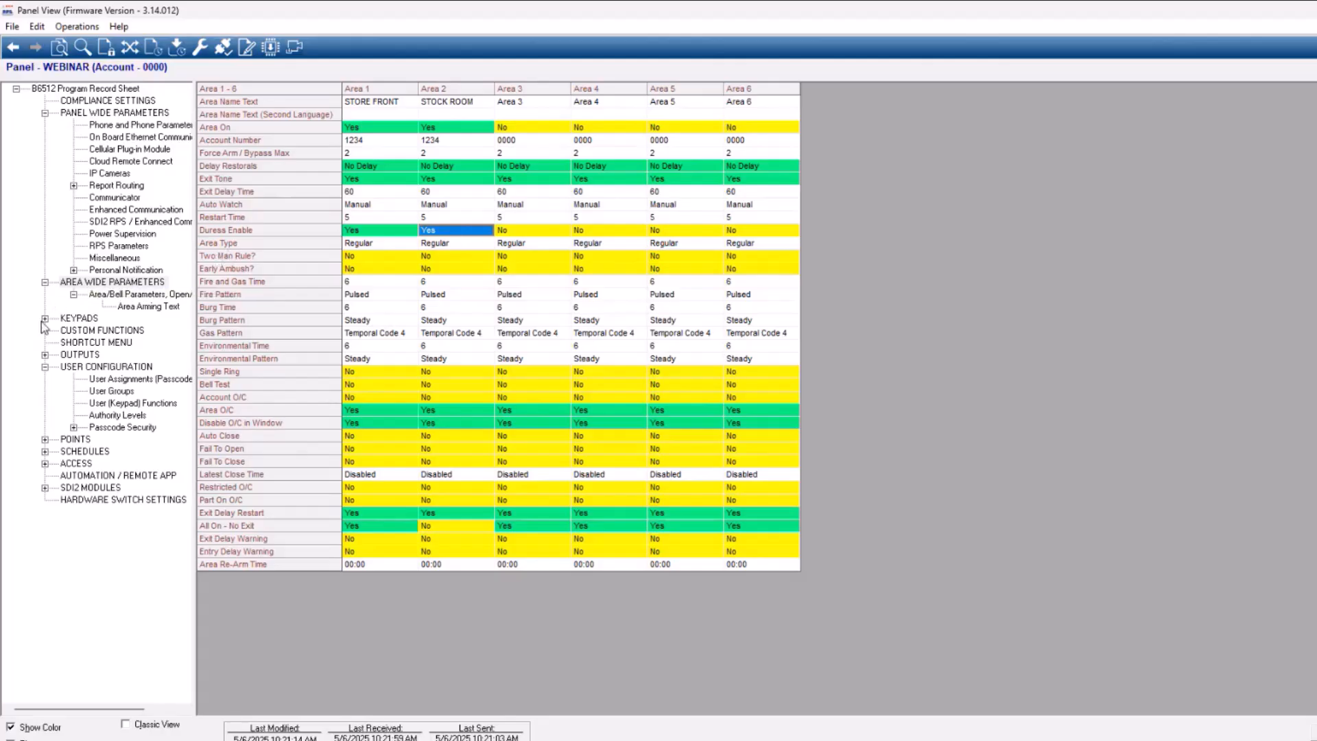
In the user assignments, name User 4 DURESS CODE and enter its passcode
left_click(45, 112)
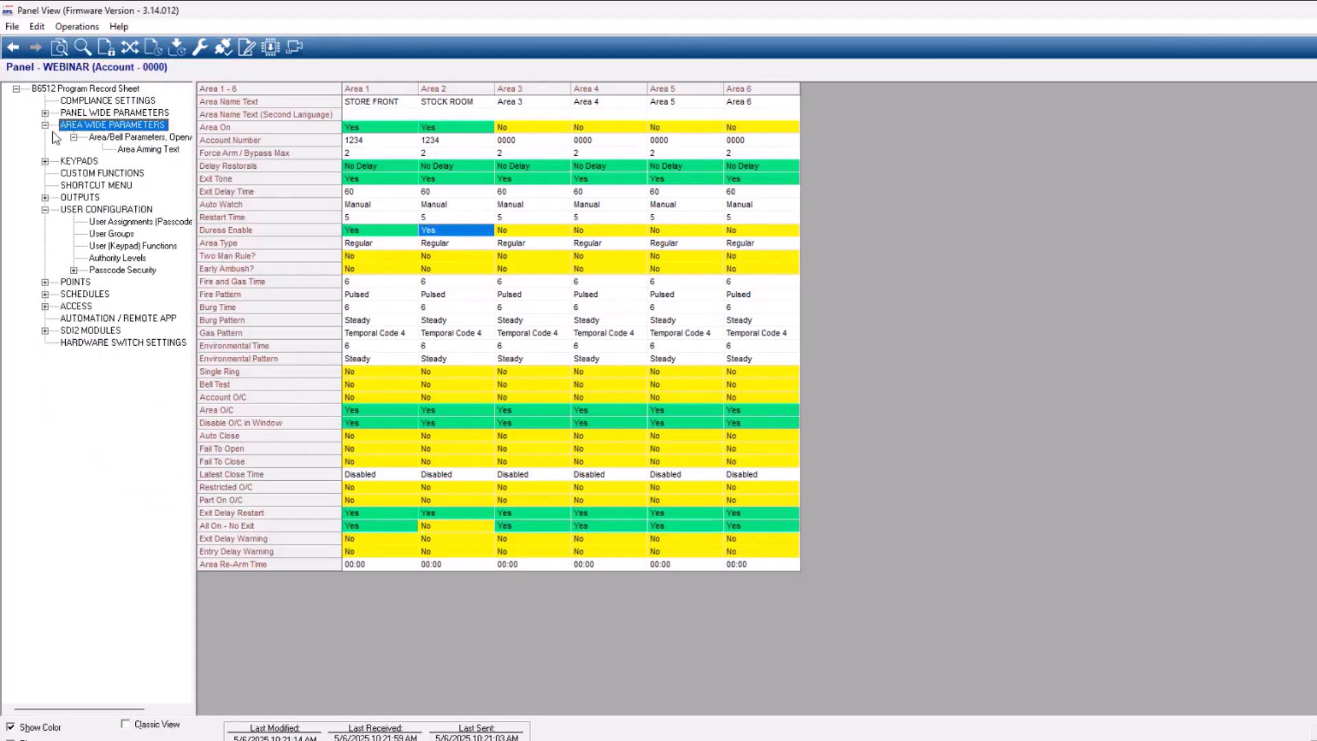
left_click(113, 222)
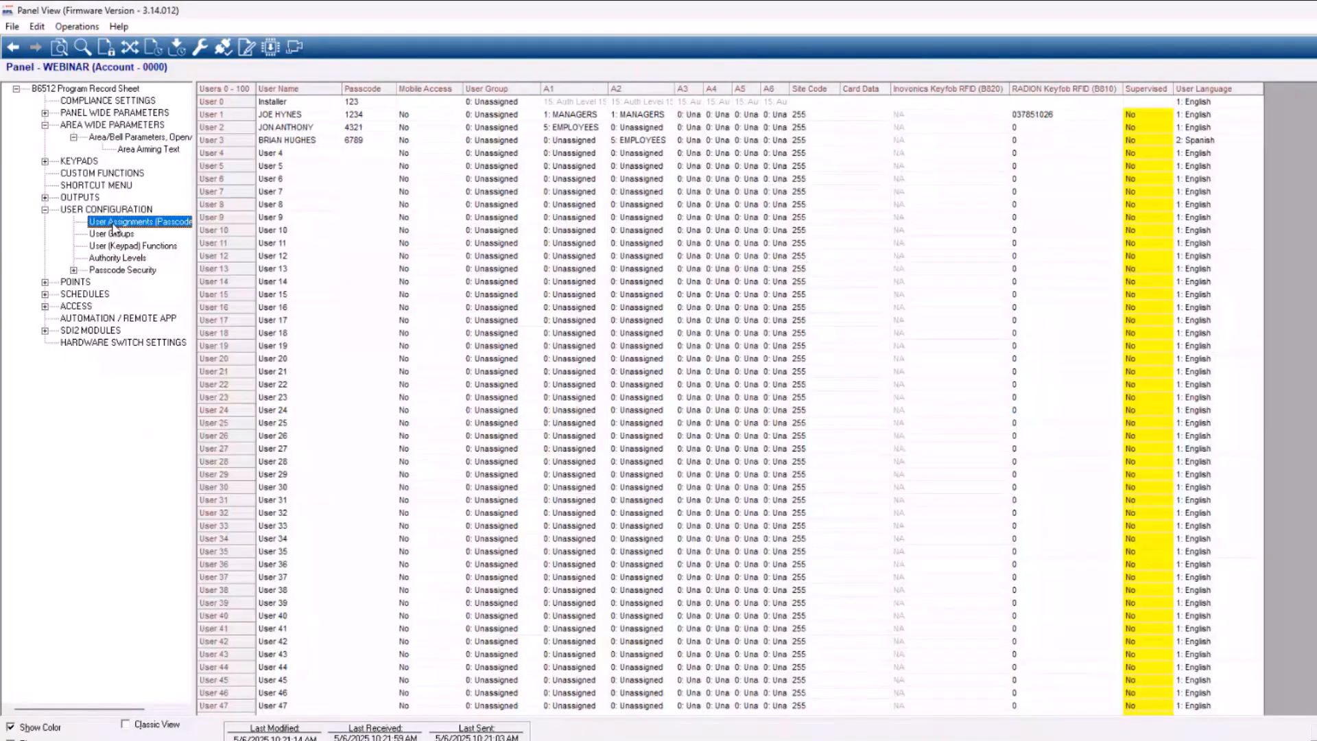
left_click(293, 154)
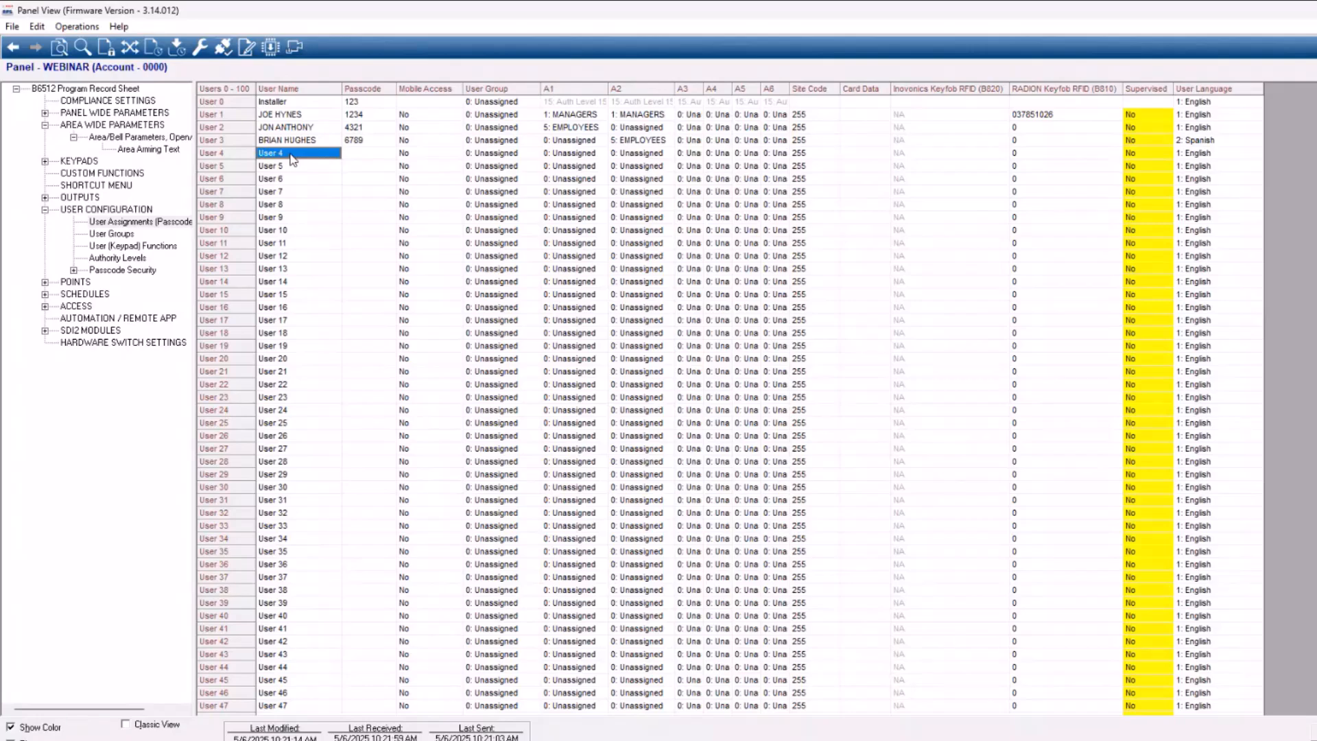
type("DURESS CODE")
key("Return")
left_click(370, 156)
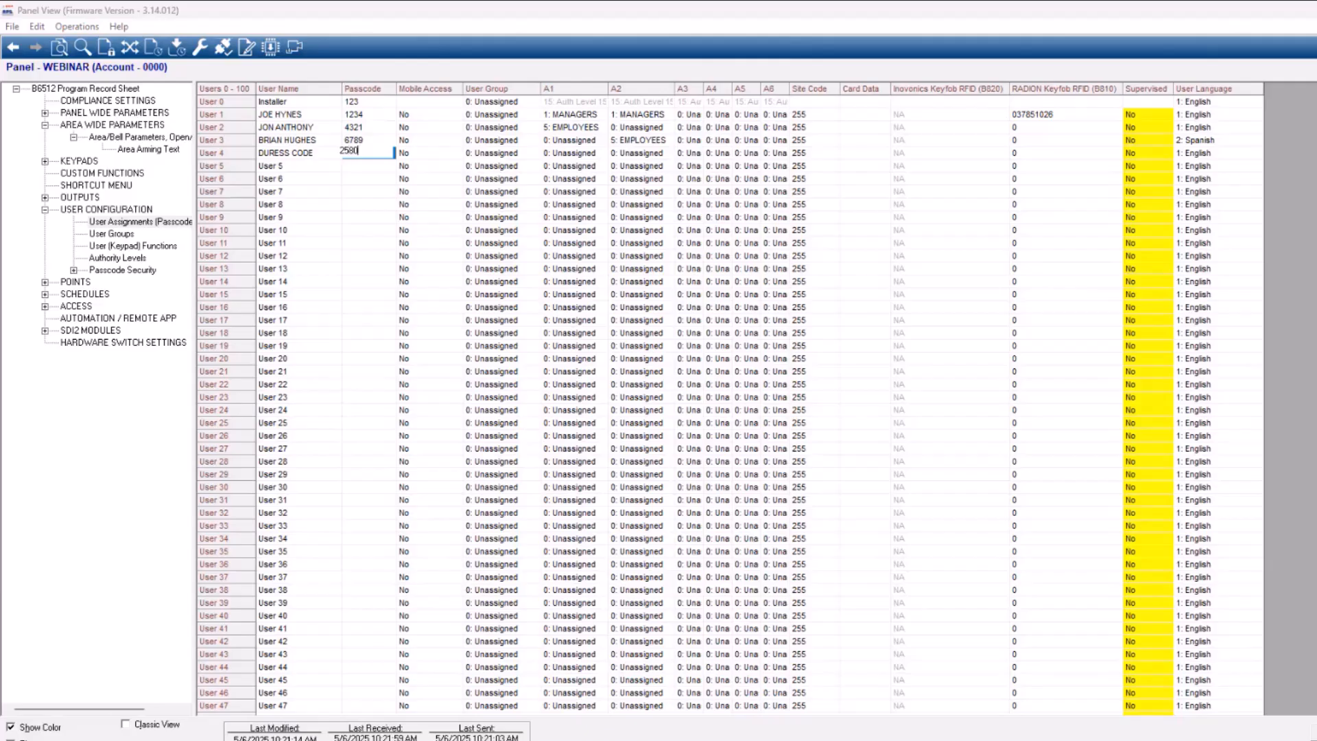
key("Return")
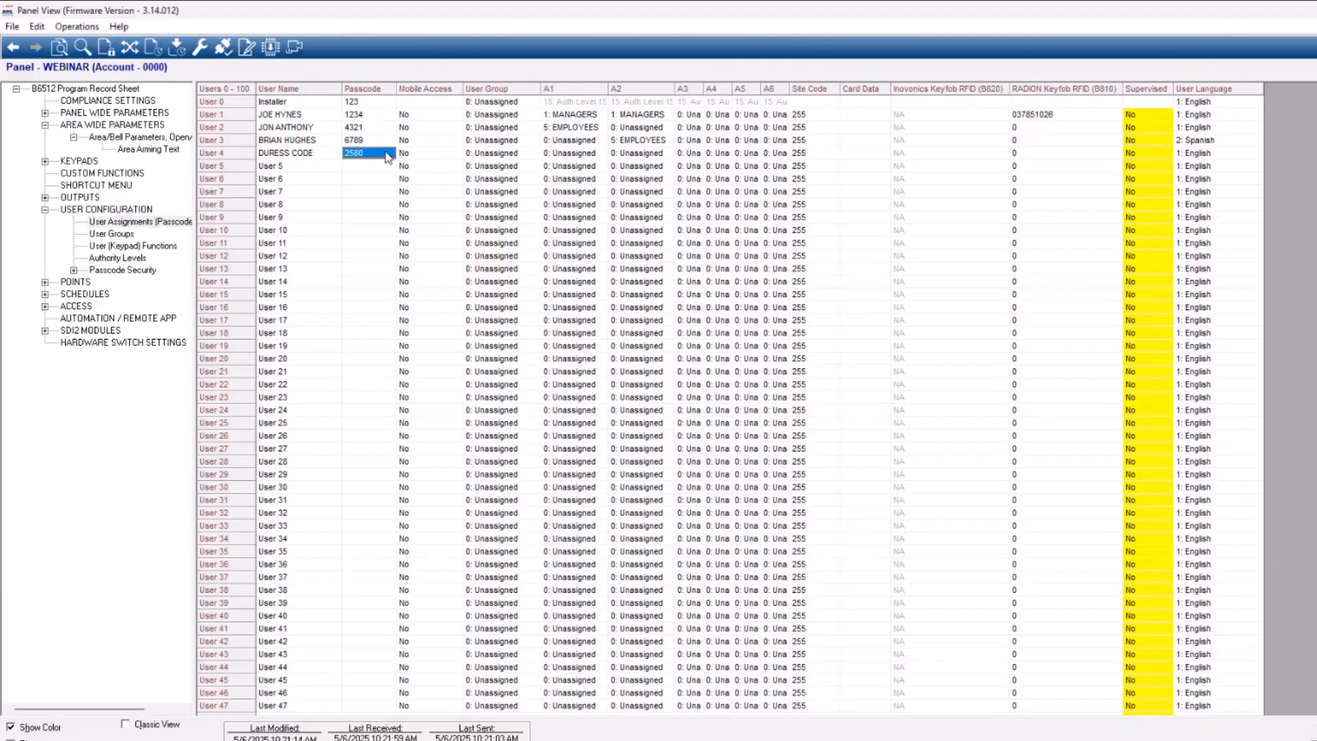
Assign authority level 14: DURESS to User 4 in both areas A1 and A2
left_click(575, 156)
double_click(575, 160)
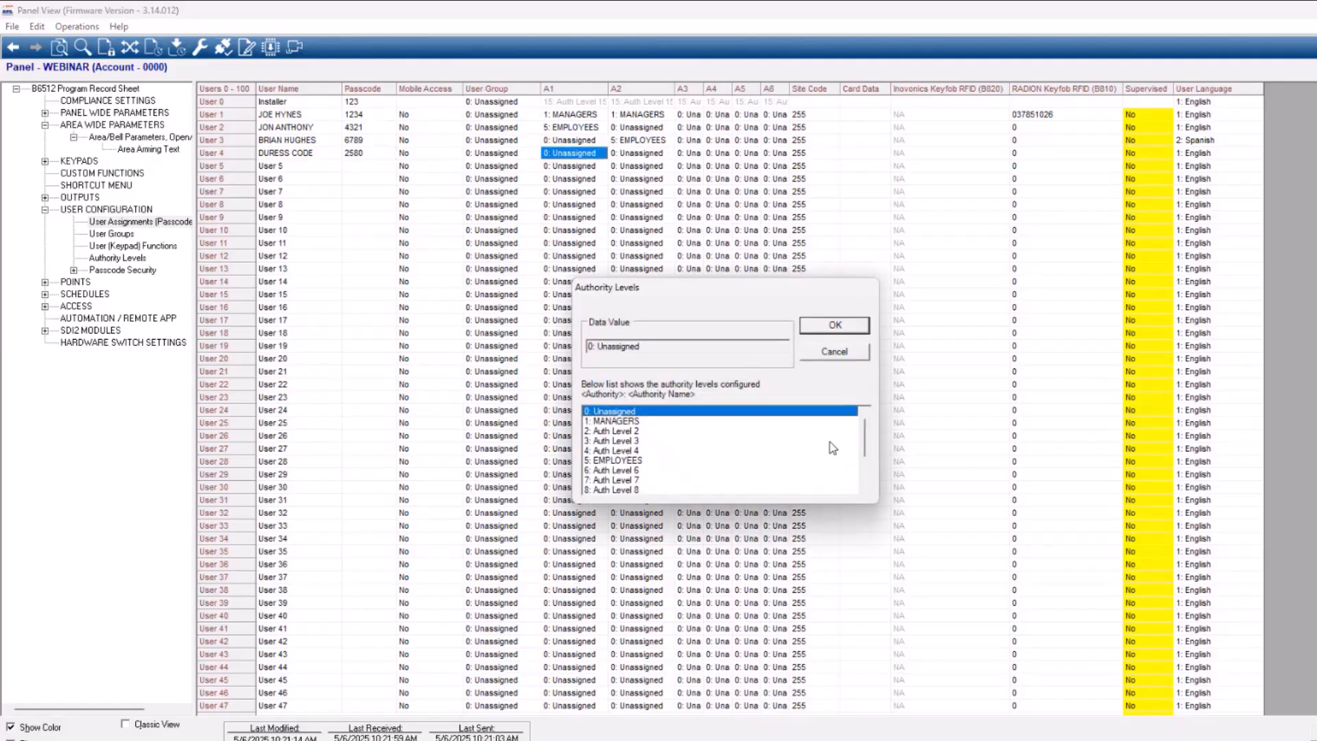
left_click_drag(866, 451, 871, 485)
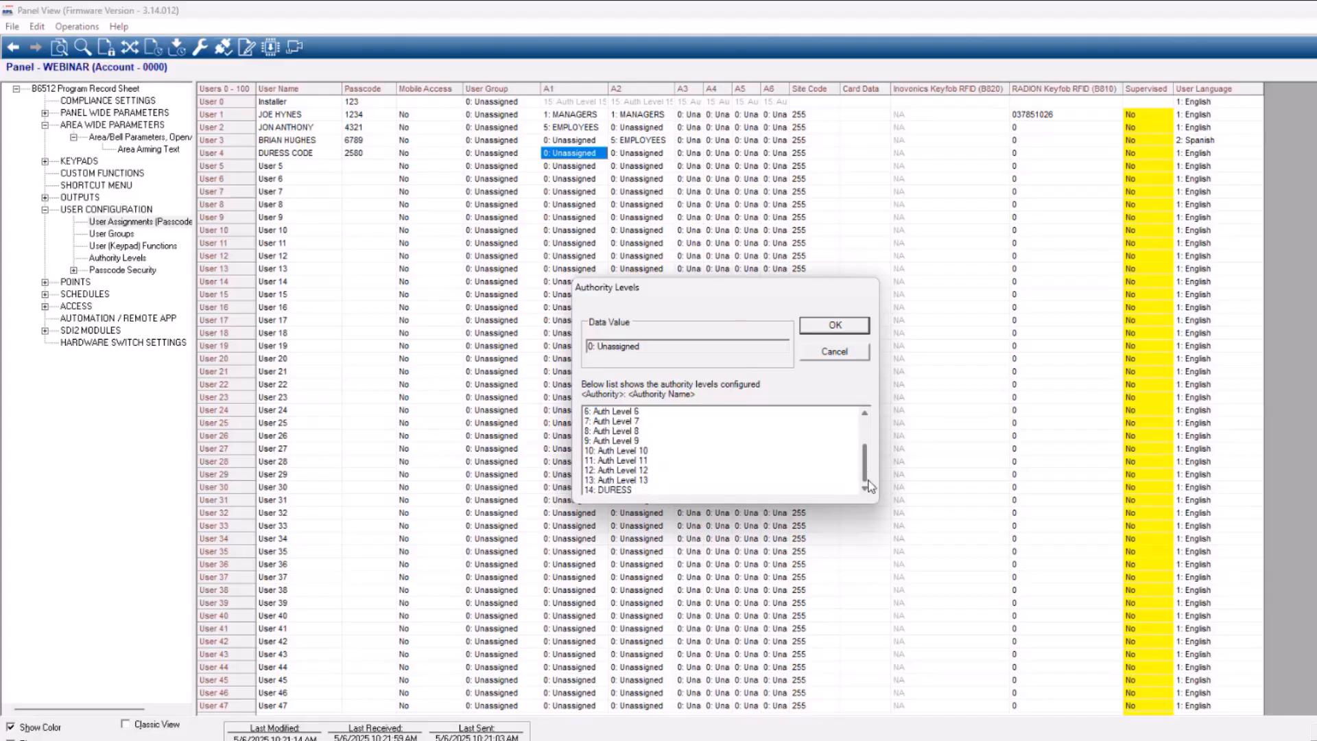
left_click(612, 491)
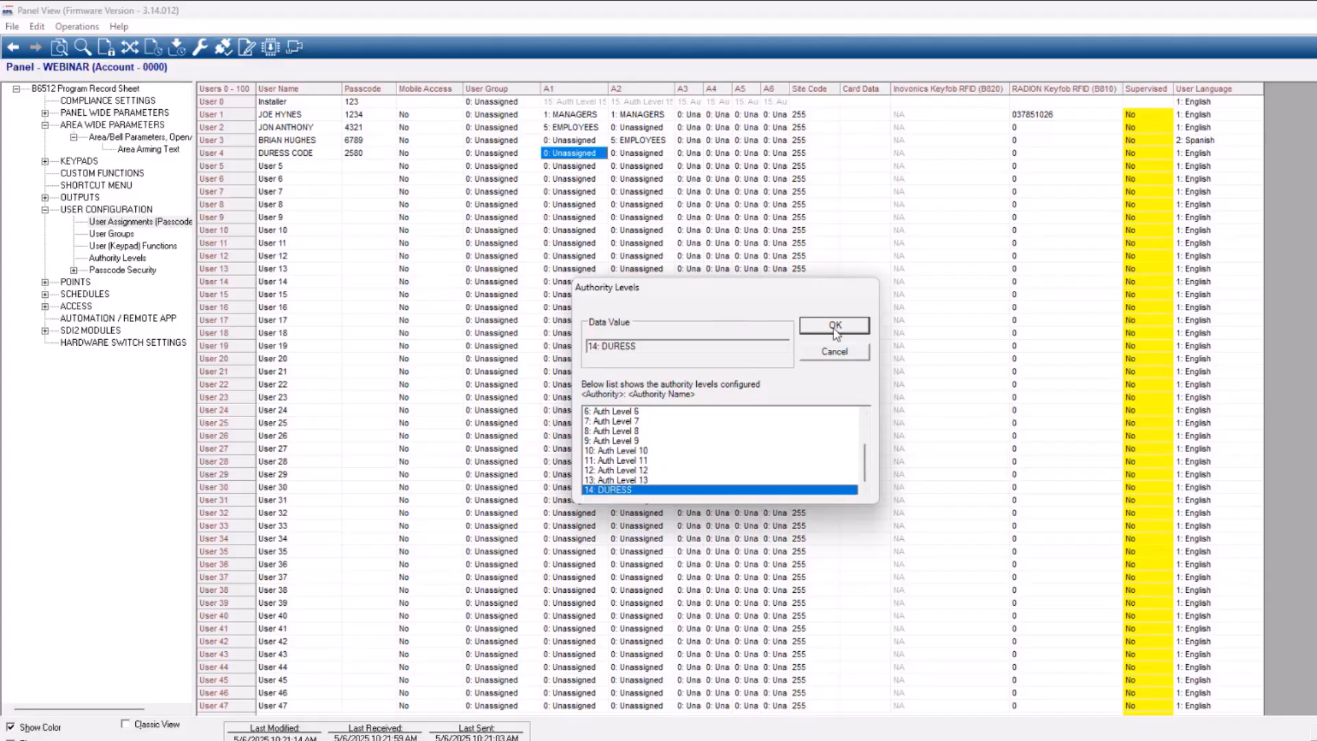
left_click(836, 327)
left_click(627, 152)
type("14")
key("Return")
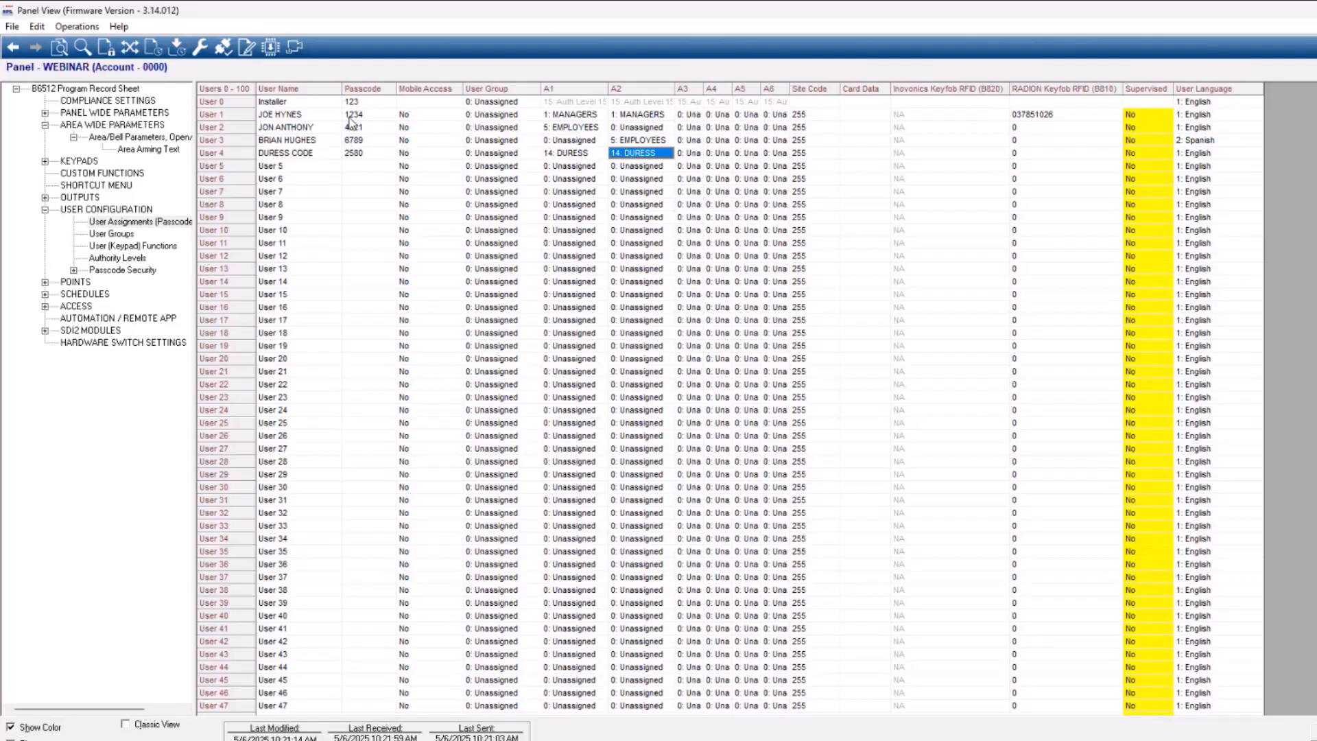
Enable Send Duress for the MANAGERS and EMPLOYEES authority levels and return to the user assignments
left_click(369, 116)
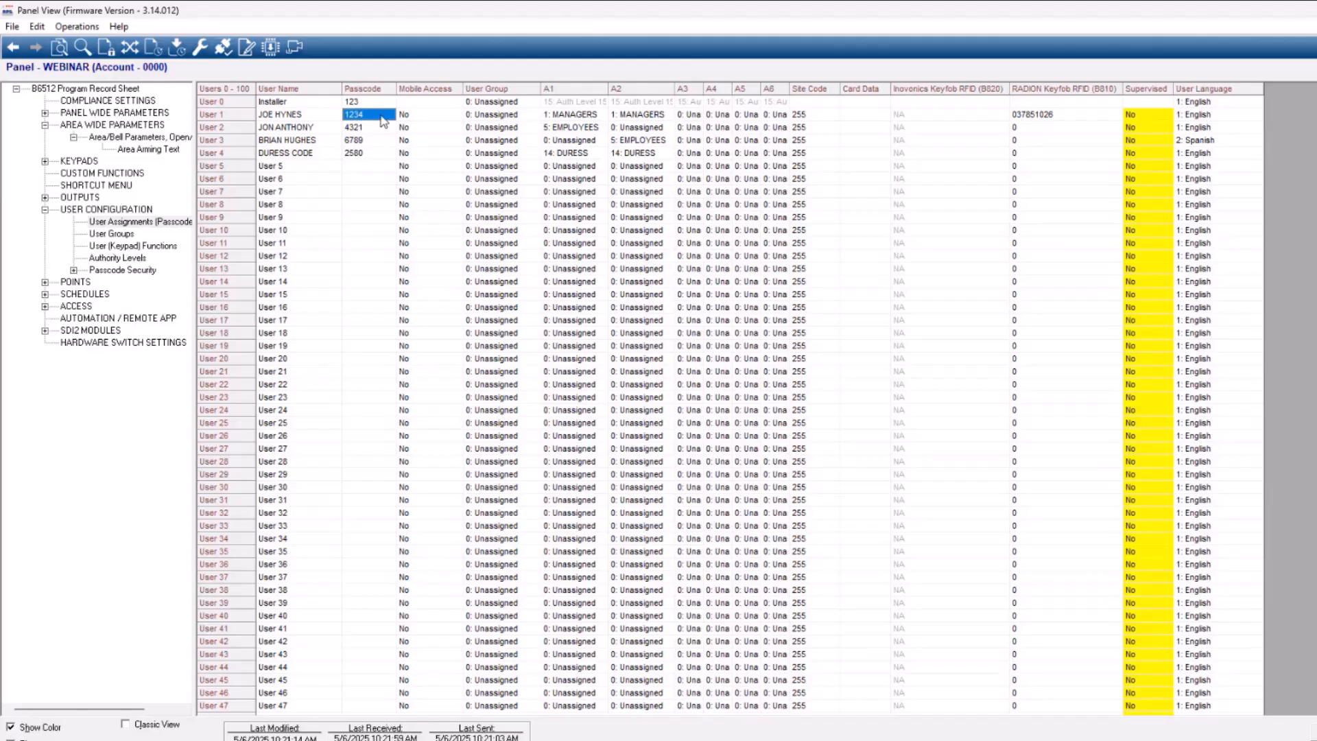
left_click(118, 258)
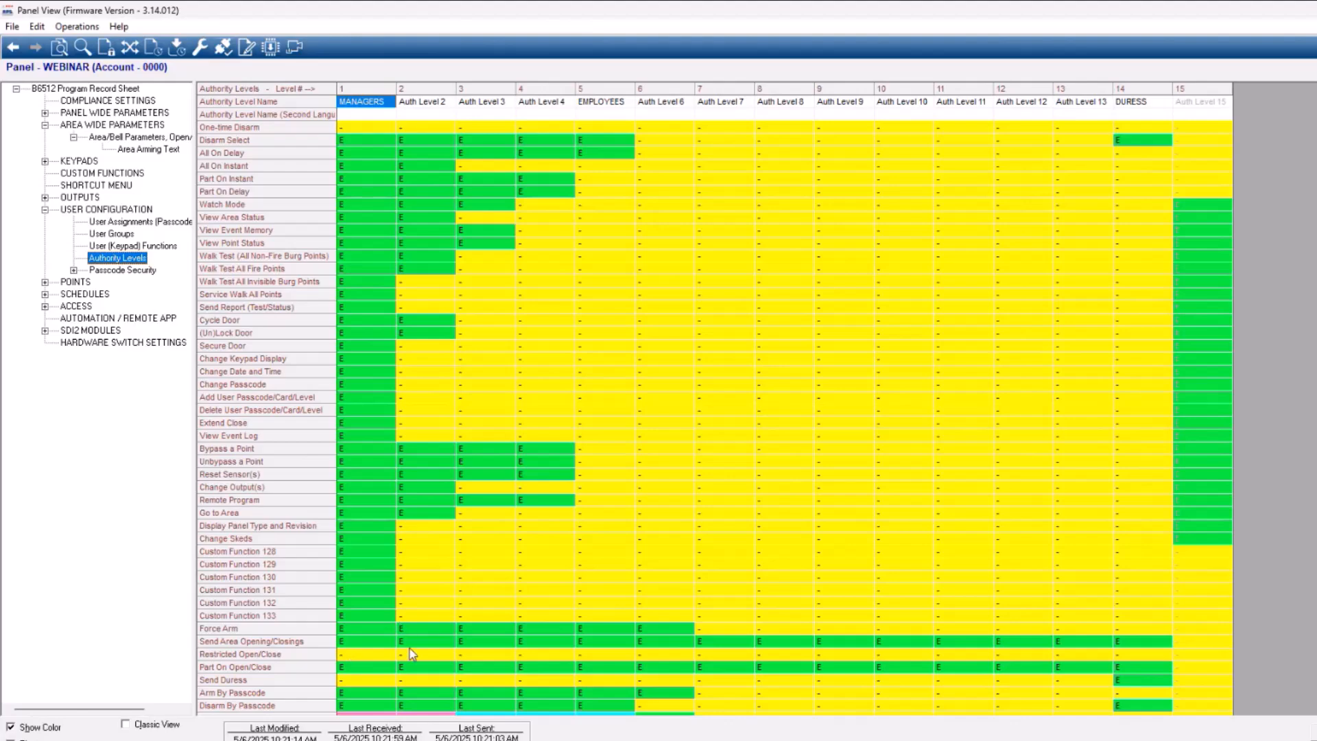
left_click(355, 689)
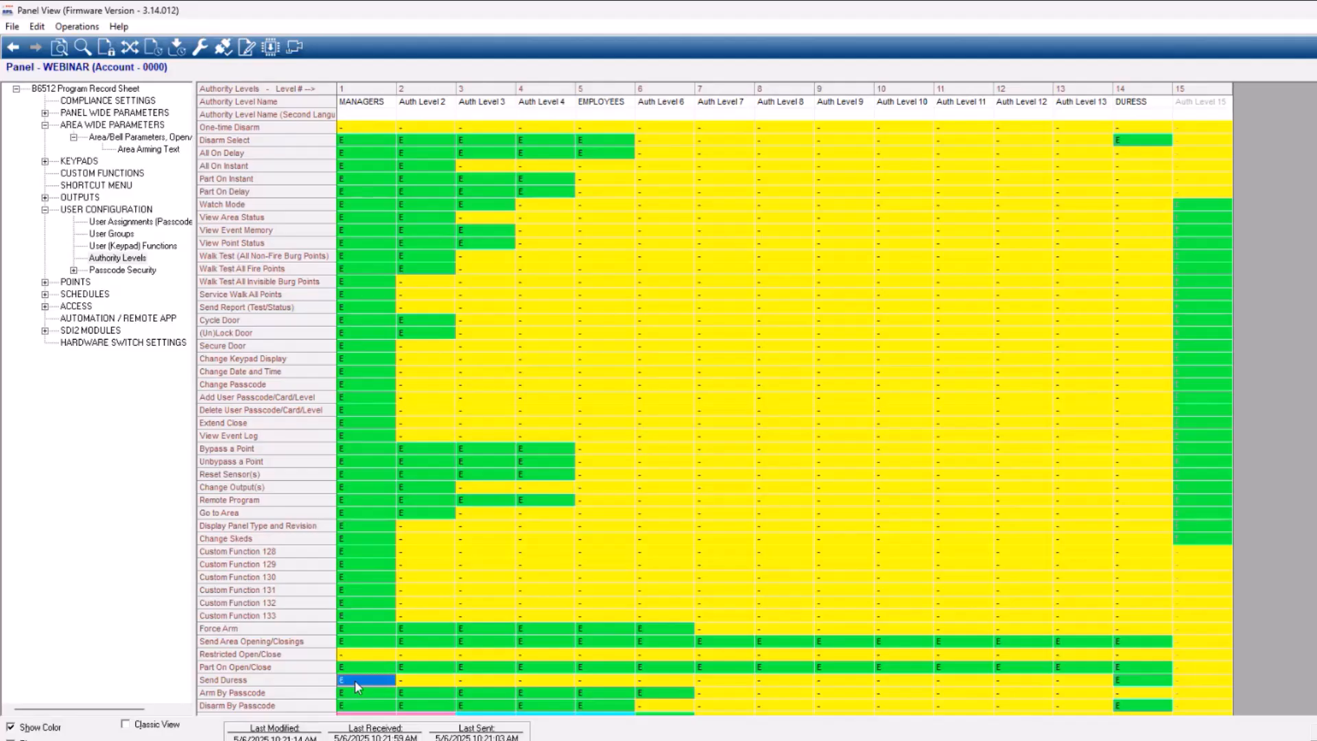
key("Right")
key("Right")
key("Right")
key("Right")
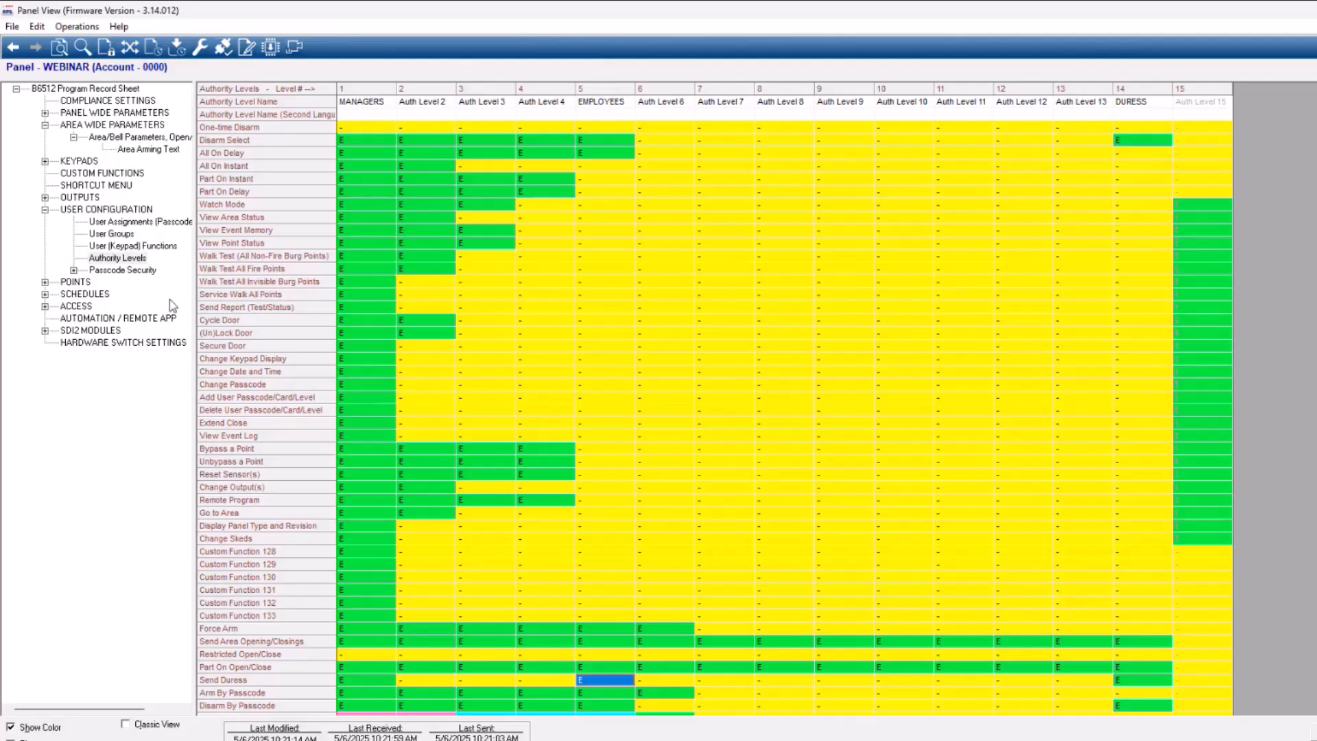
left_click(122, 222)
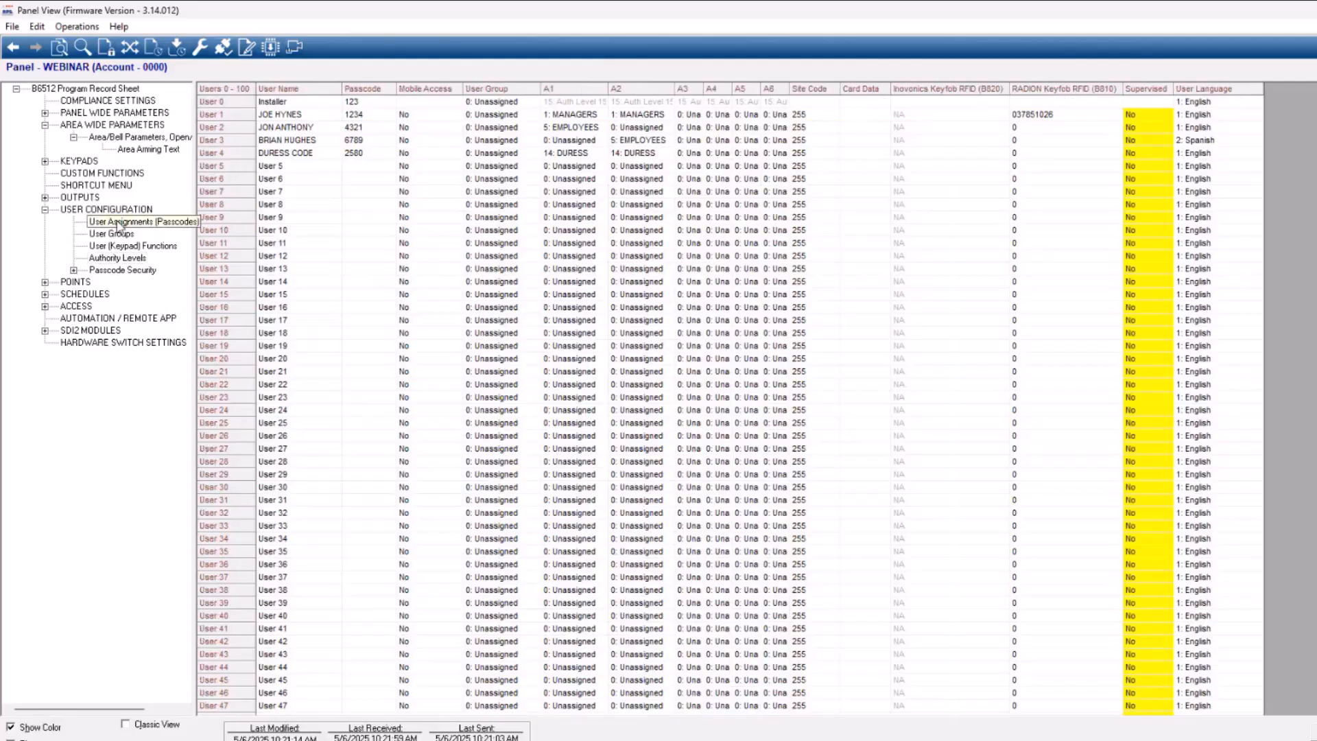